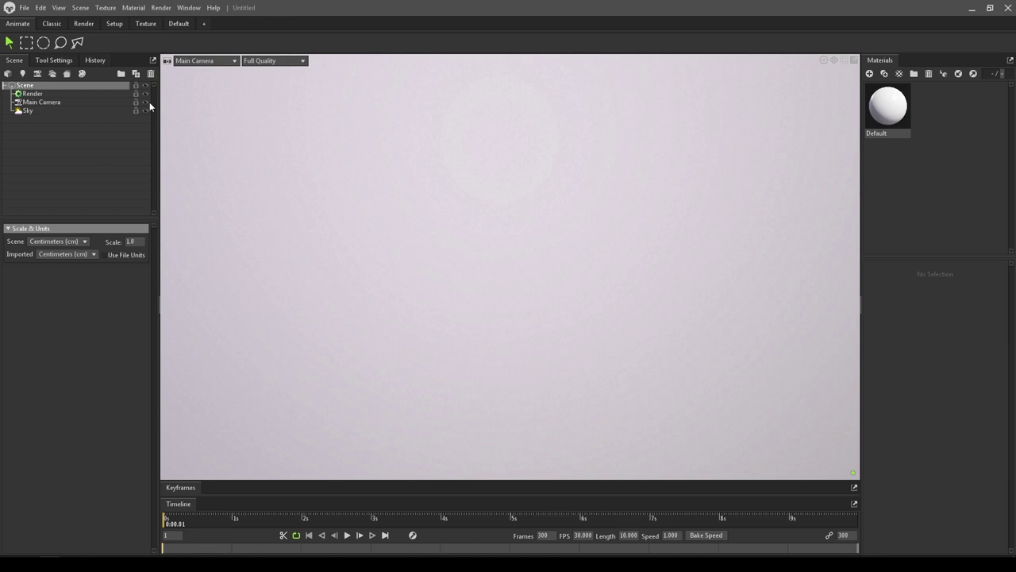
# Import GlobeOBJ from Work (E:) > Maya Project > Globe > scenes and orbit to inspect it
pyautogui.click(9, 74)
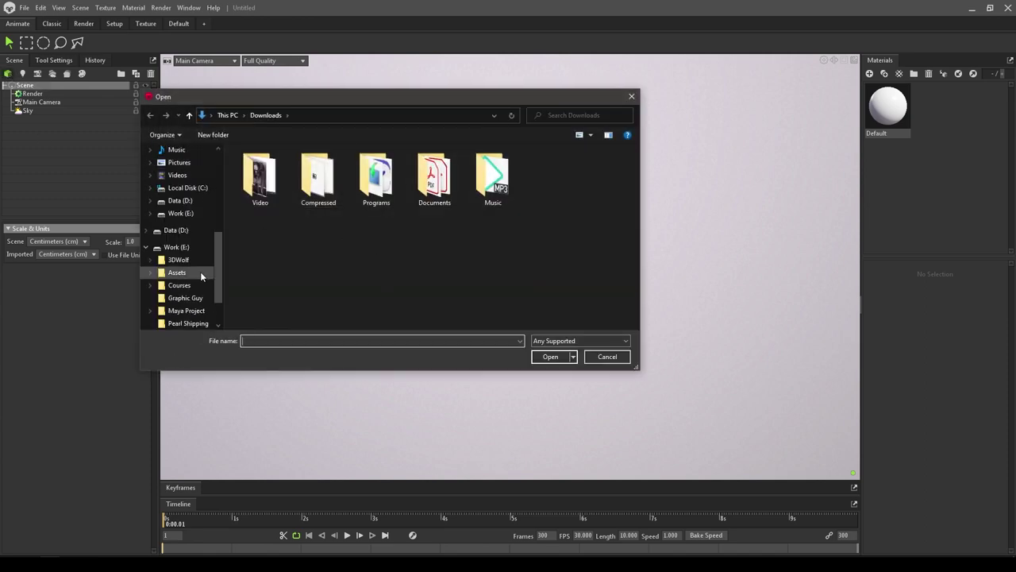
pyautogui.click(185, 298)
pyautogui.click(186, 310)
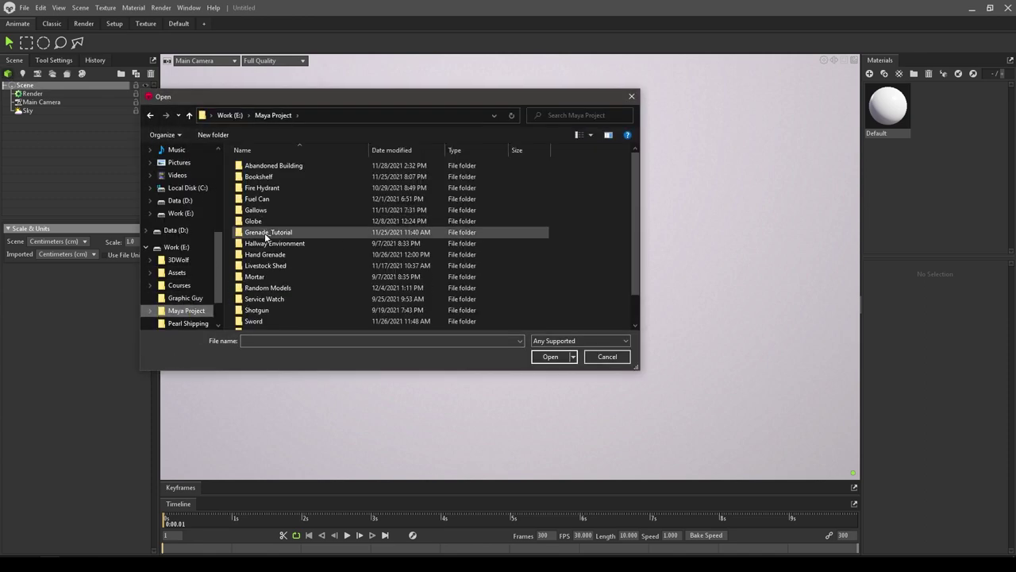
pyautogui.doubleClick(254, 220)
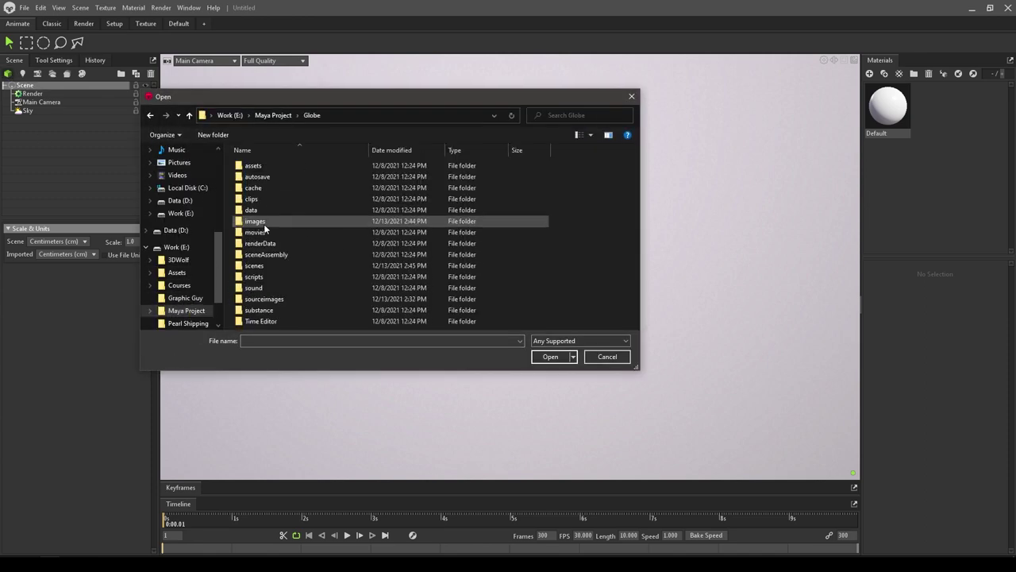
pyautogui.doubleClick(255, 267)
pyautogui.doubleClick(321, 206)
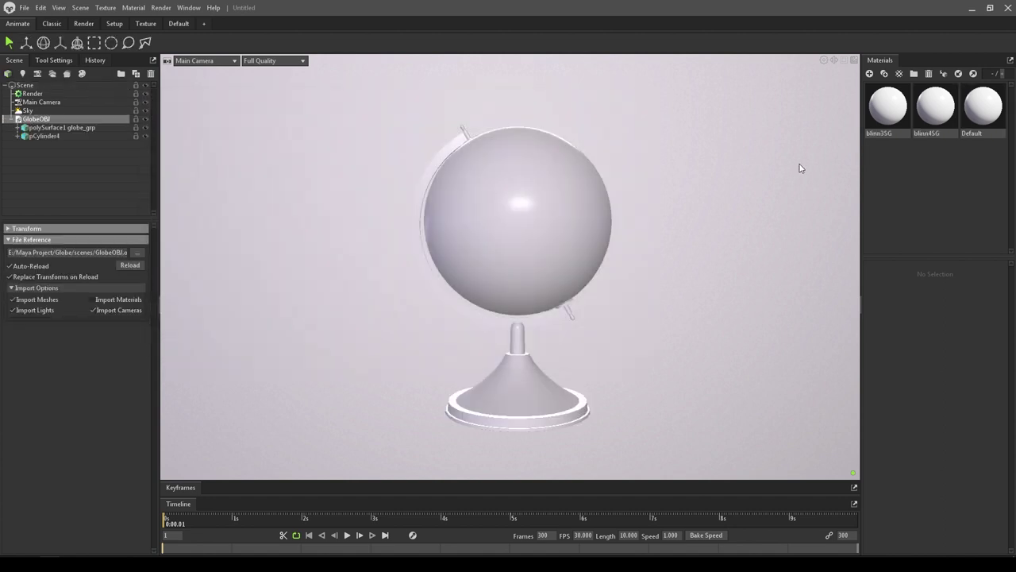
pyautogui.moveTo(709, 259); pyautogui.dragTo(771, 243)
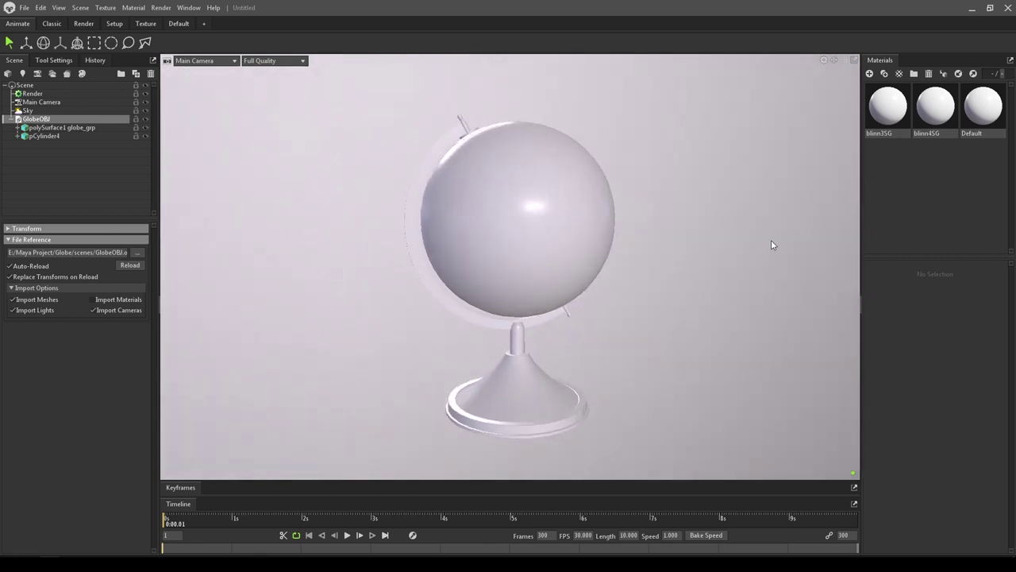
# Delete the imported blinn3SG and blinn4SG materials and add two new materials
pyautogui.click(987, 133)
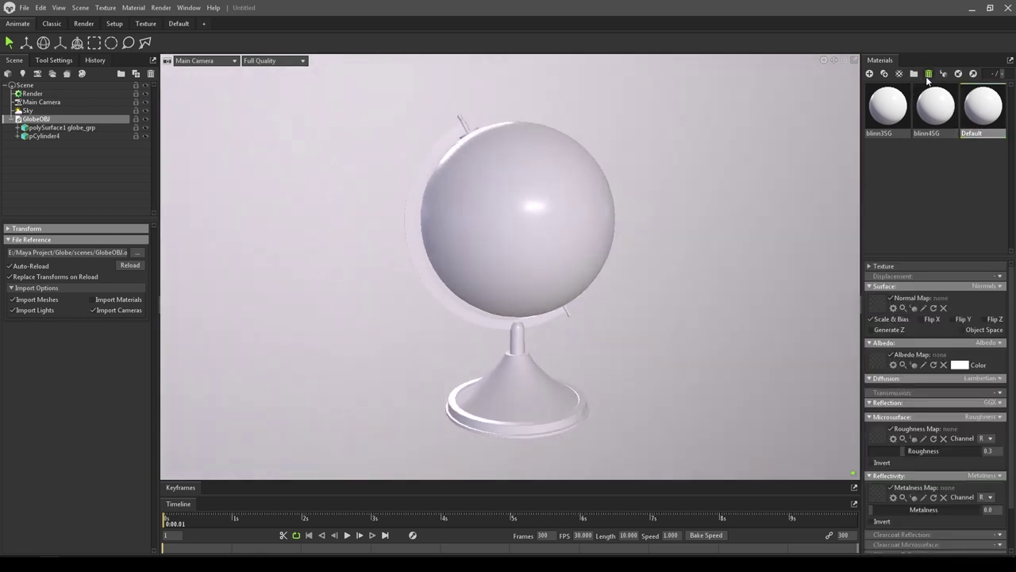
pyautogui.click(927, 75)
pyautogui.click(893, 119)
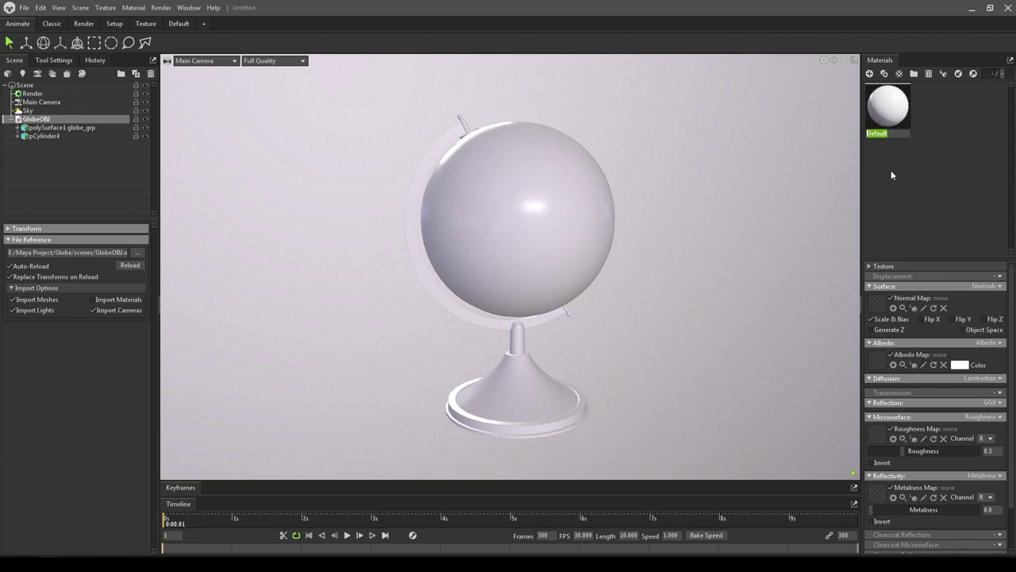
pyautogui.click(870, 74)
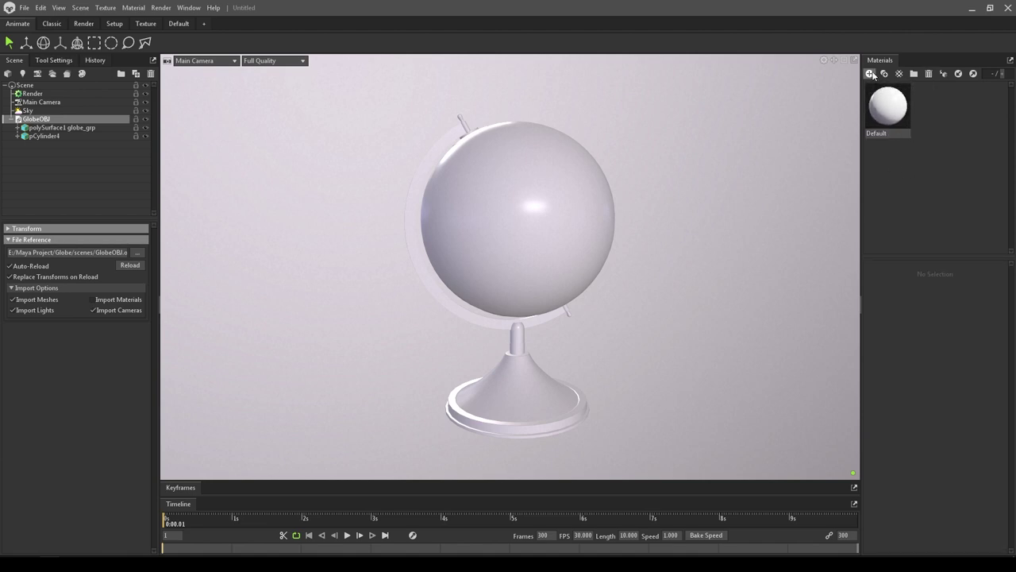
pyautogui.click(871, 73)
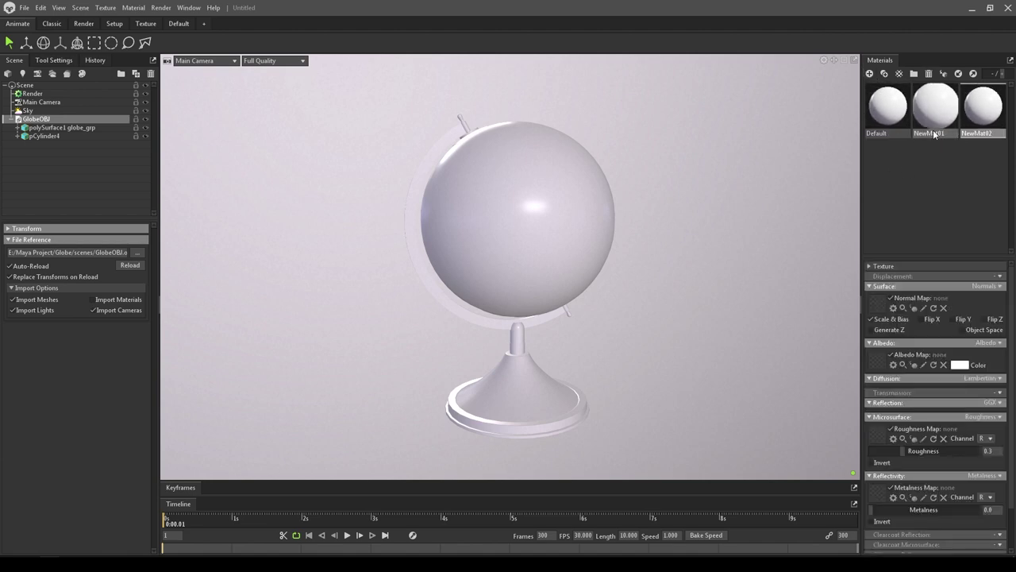
# Rename the two new materials to Map and Metal
pyautogui.click(935, 133)
pyautogui.press('Return')
pyautogui.click(978, 133)
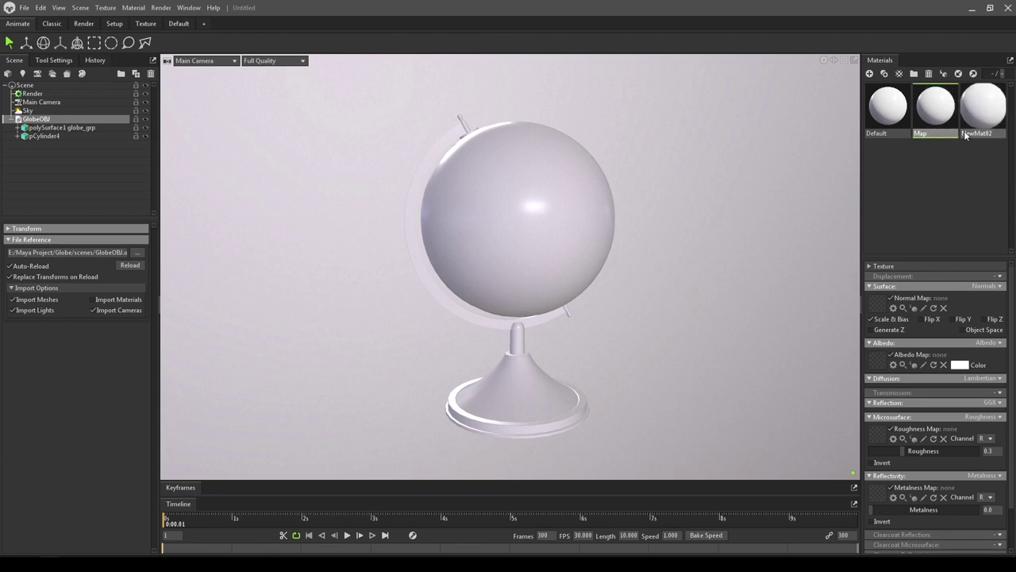
pyautogui.write('Meta')
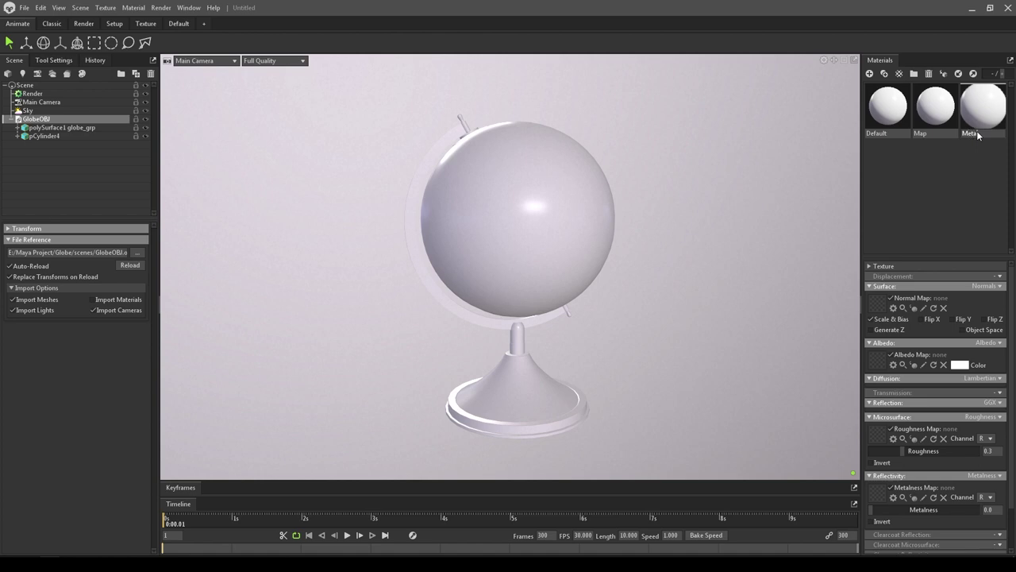
pyautogui.press('Return')
# Load Map_Normal_OpenGL from sourceimages > textures_mt as the Map material's normal map
pyautogui.click(935, 107)
pyautogui.click(877, 304)
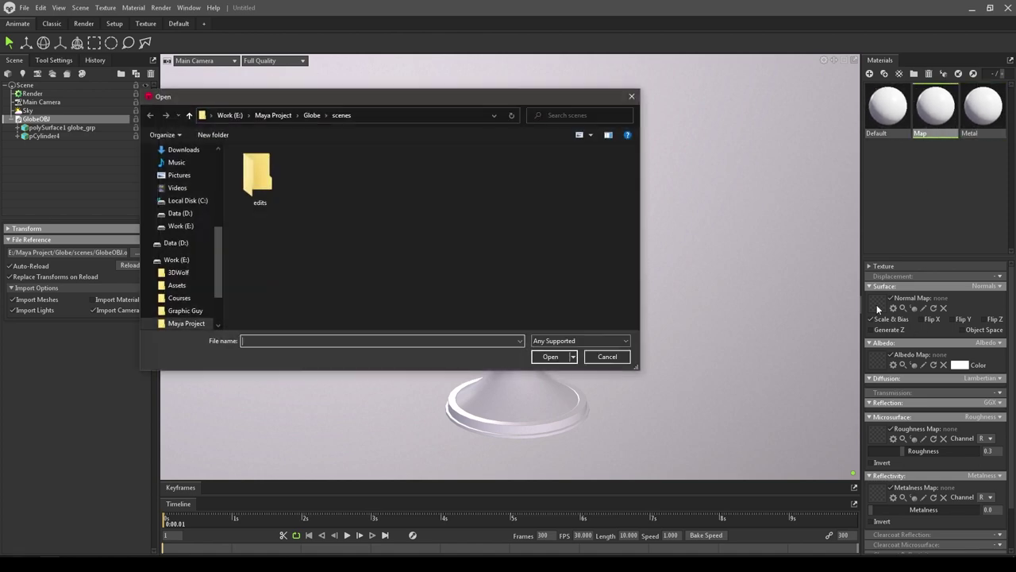
pyautogui.click(312, 115)
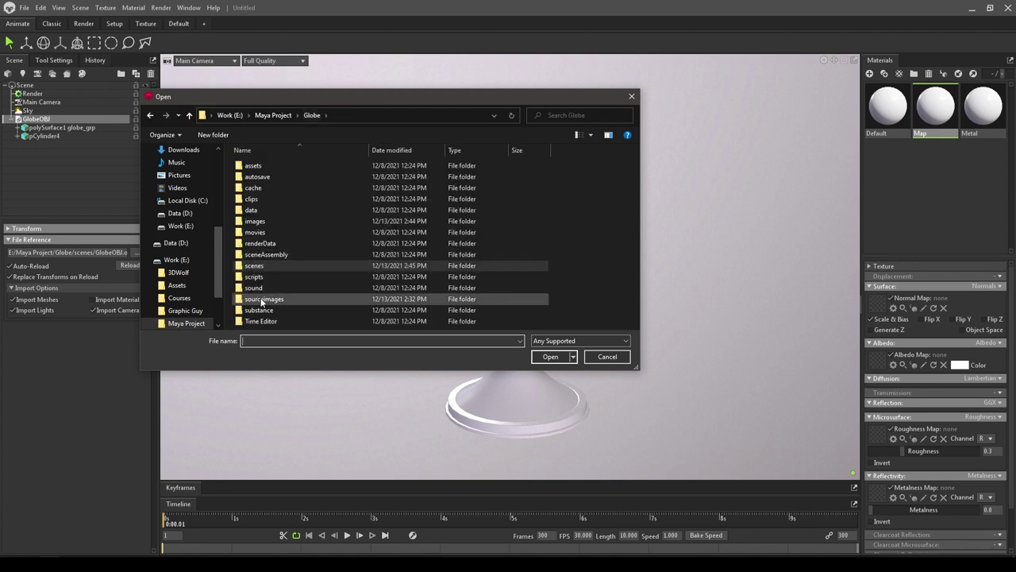
pyautogui.doubleClick(260, 300)
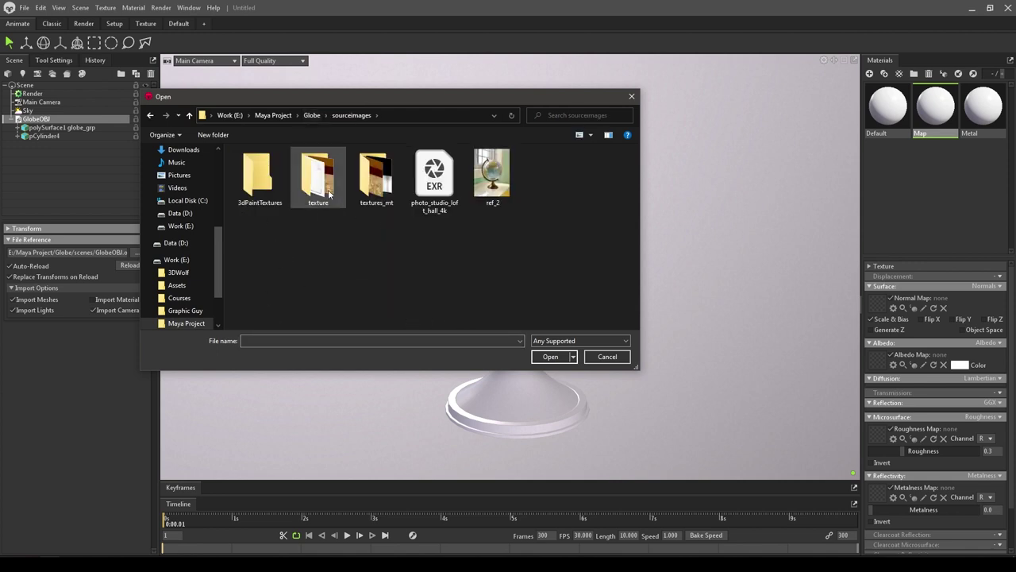
pyautogui.doubleClick(376, 176)
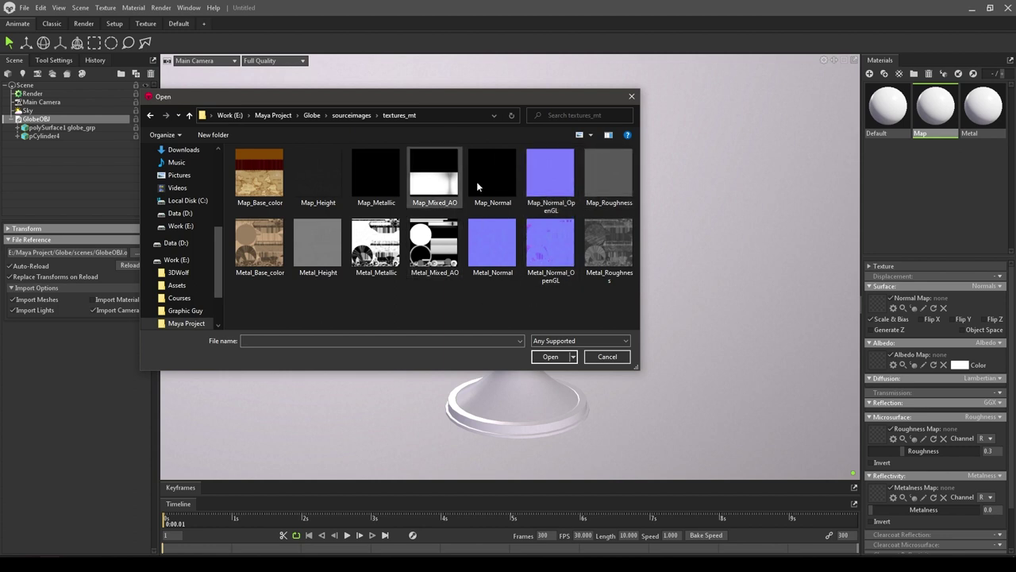
pyautogui.doubleClick(560, 183)
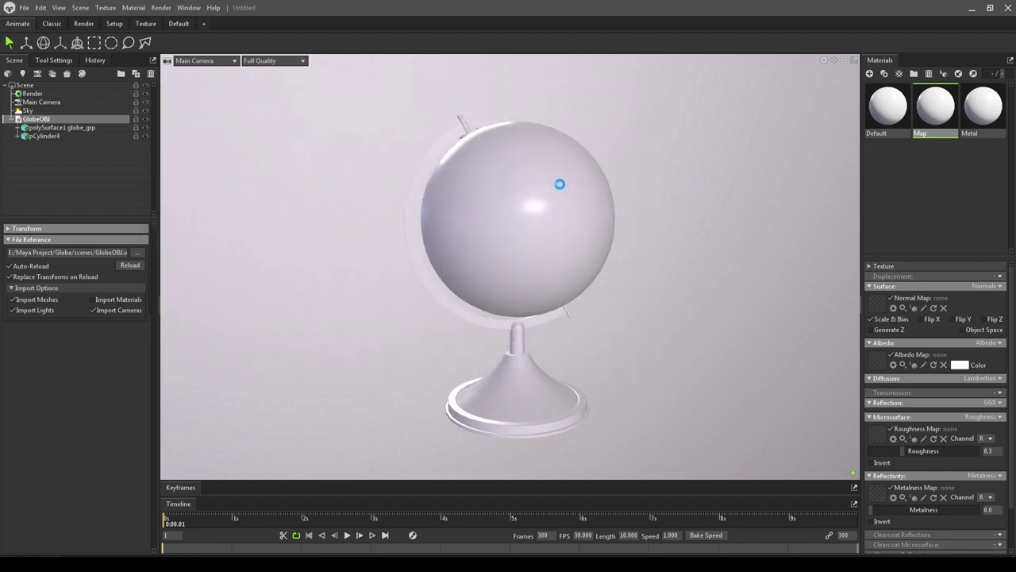
# Drag the Map material onto the globe sphere
pyautogui.moveTo(560, 189); pyautogui.dragTo(572, 249)
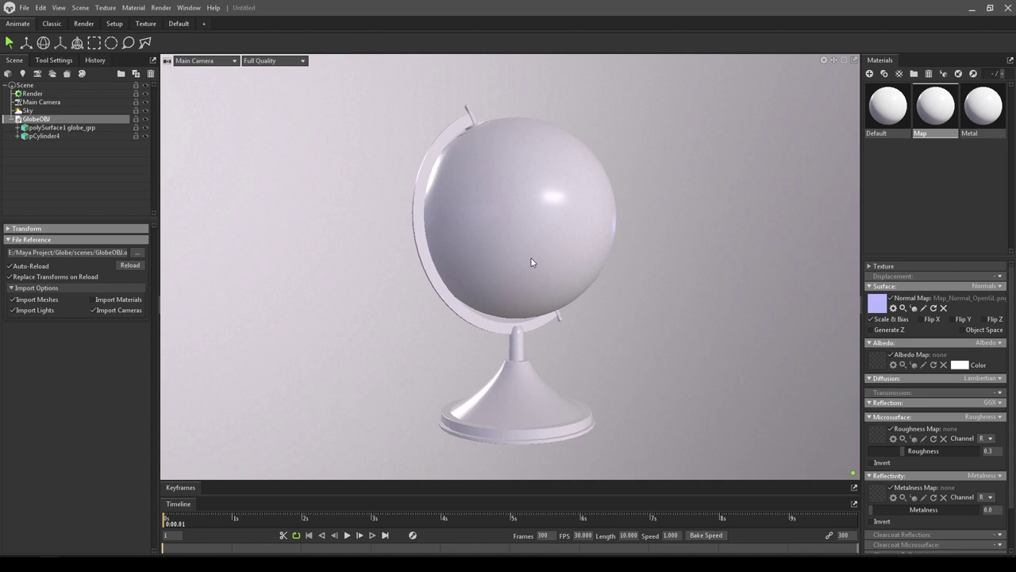
pyautogui.moveTo(528, 266); pyautogui.dragTo(519, 370, button='right')
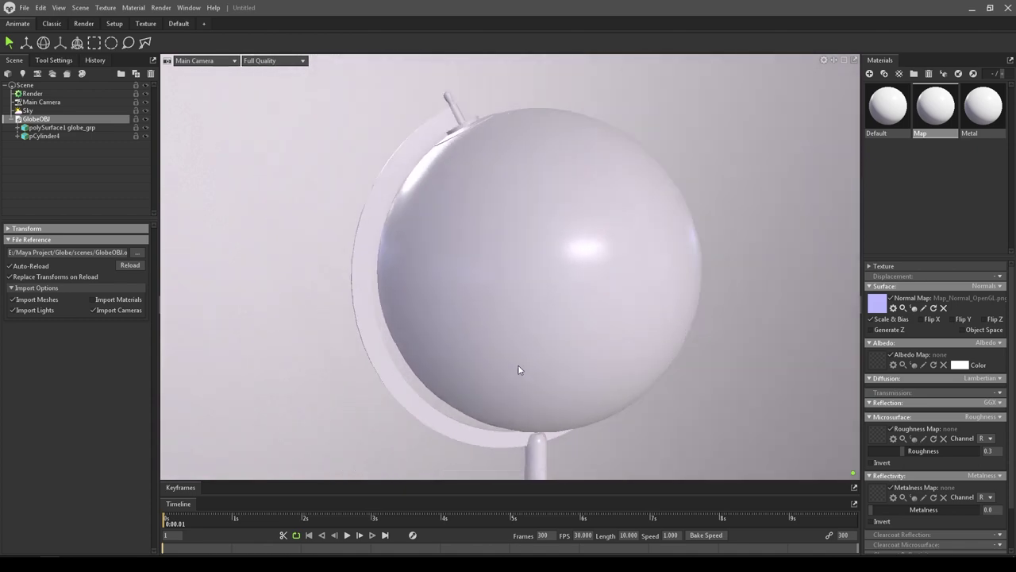
pyautogui.moveTo(520, 370)
pyautogui.mouseDown()
pyautogui.moveTo(458, 401)
pyautogui.moveTo(515, 386)
pyautogui.mouseUp()
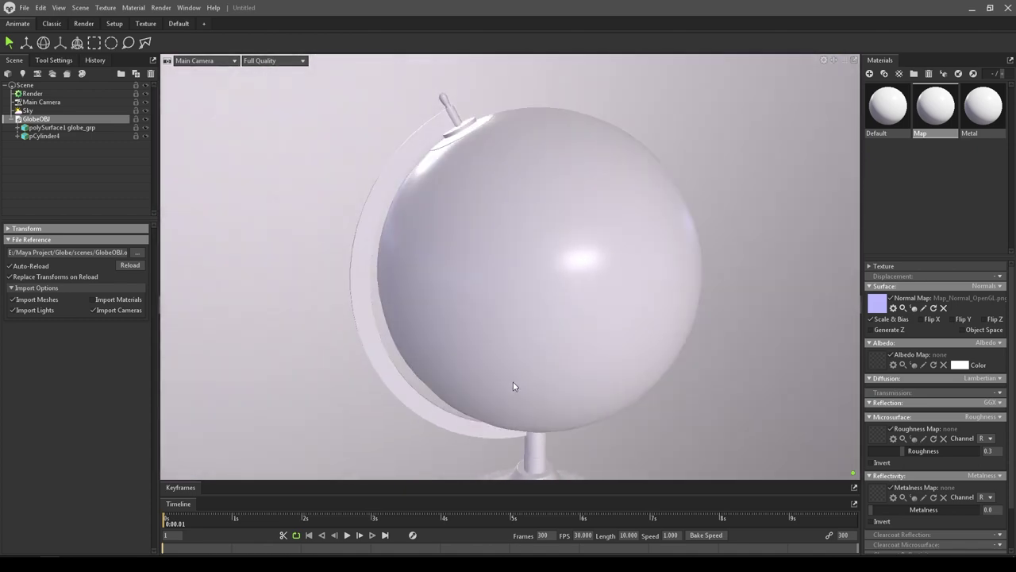
pyautogui.moveTo(515, 386); pyautogui.dragTo(492, 245, button='right')
pyautogui.moveTo(492, 245); pyautogui.dragTo(547, 228)
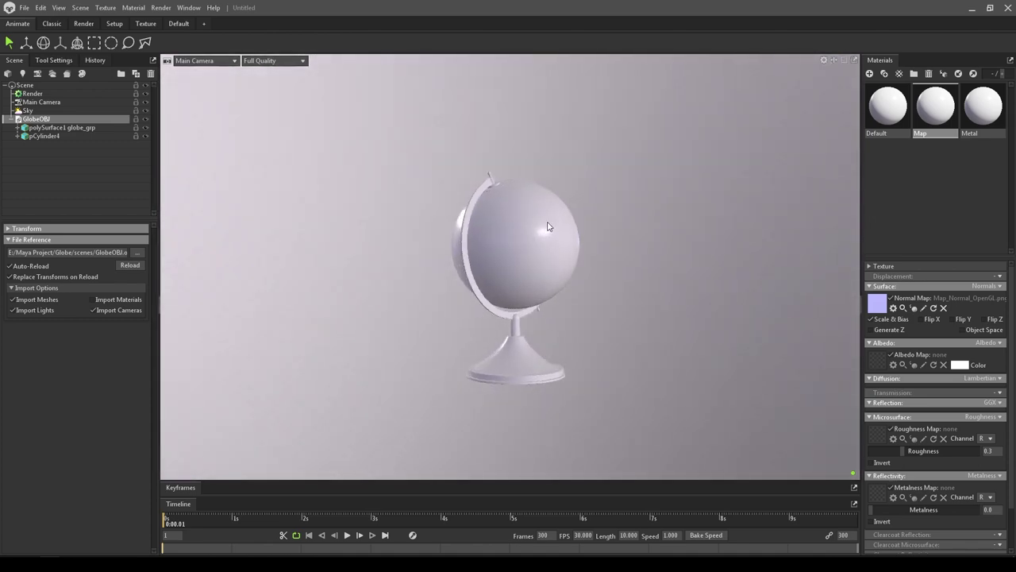
pyautogui.moveTo(547, 228); pyautogui.dragTo(505, 307, button='right')
pyautogui.moveTo(505, 307); pyautogui.dragTo(529, 301)
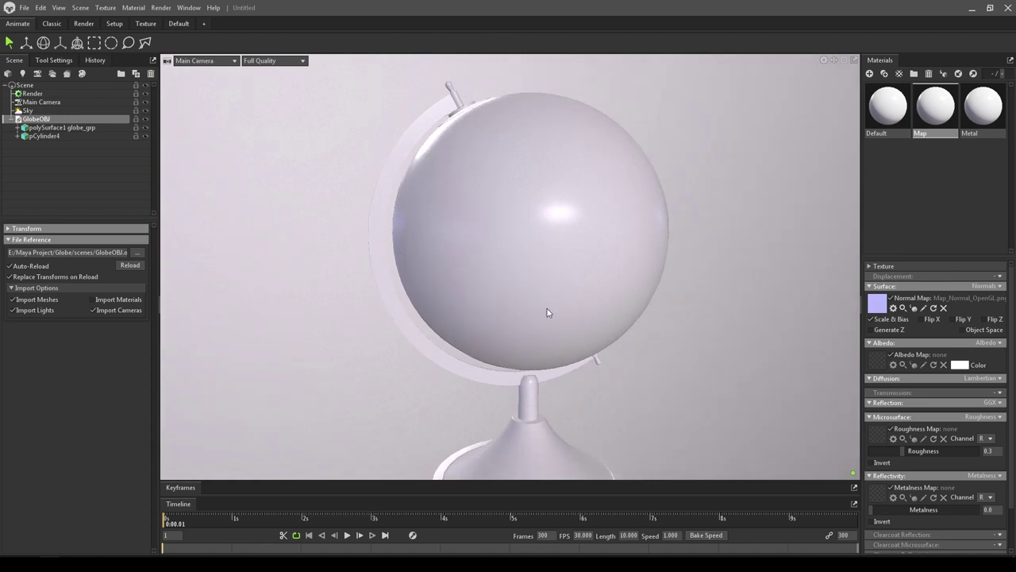
pyautogui.moveTo(508, 209); pyautogui.dragTo(556, 224)
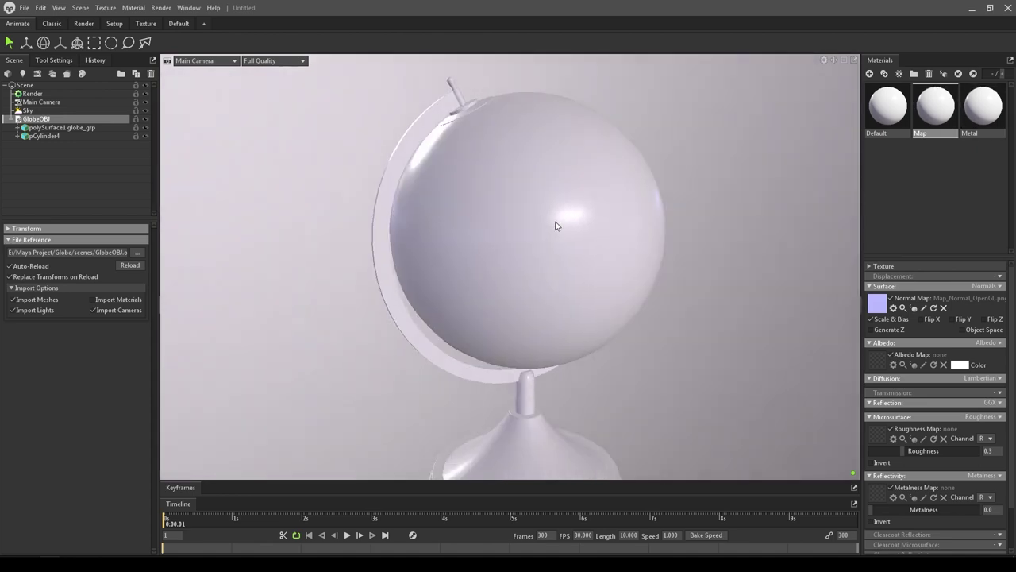
pyautogui.moveTo(938, 101); pyautogui.dragTo(581, 156)
pyautogui.scroll(5, 567, 281)
pyautogui.scroll(-5, 642, 282)
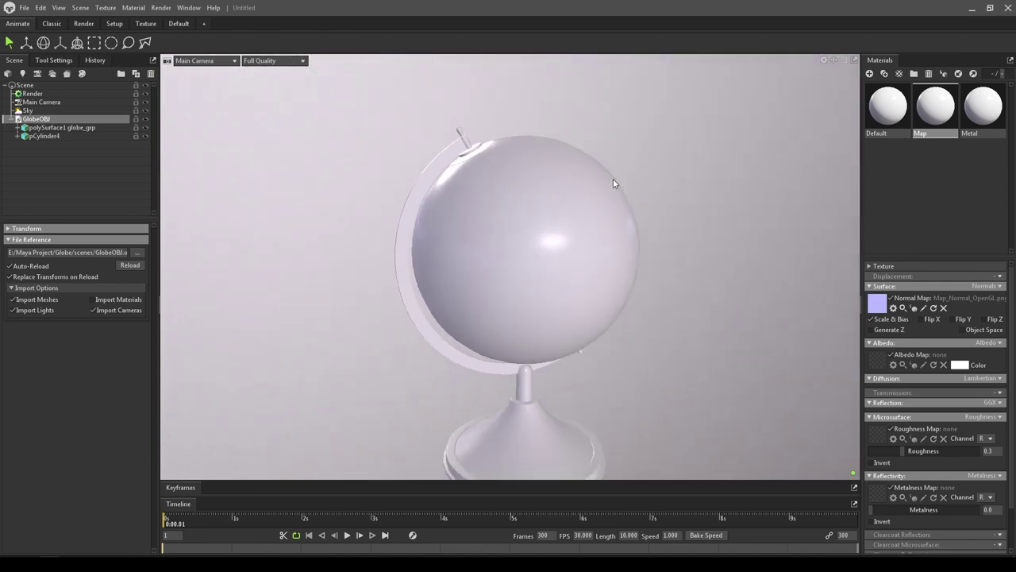
# Give the Map material Map_Base_color albedo, Map_Roughness roughness and Map_Metallic metalness maps
pyautogui.click(878, 359)
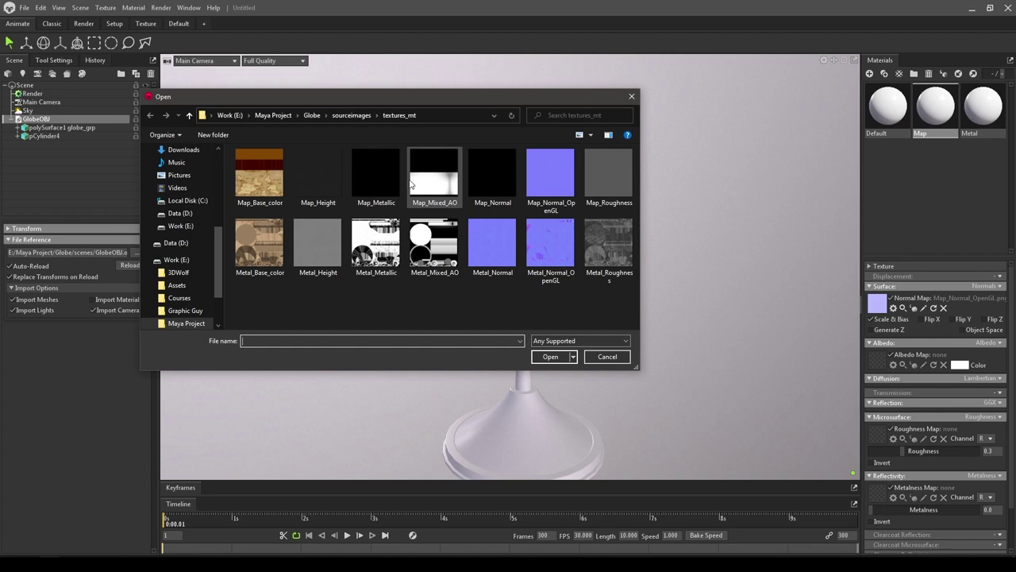
pyautogui.doubleClick(262, 189)
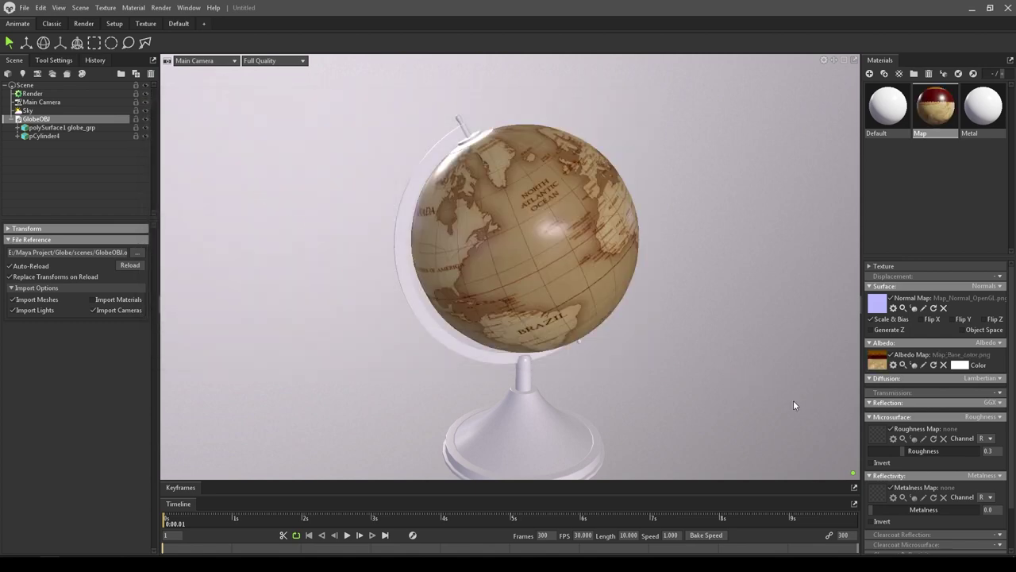
pyautogui.click(882, 436)
pyautogui.doubleClick(604, 189)
pyautogui.click(879, 490)
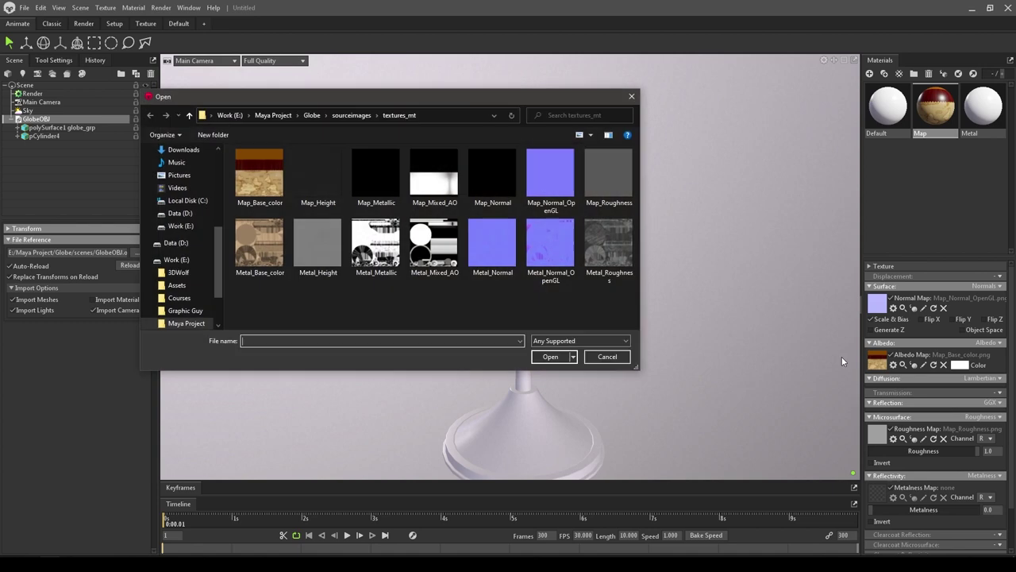
pyautogui.doubleClick(369, 184)
# Enable occlusion on the Map material using Map_Mixed_AO as the occlusion map
pyautogui.moveTo(577, 242); pyautogui.dragTo(566, 200)
pyautogui.scroll(-2, 990, 520)
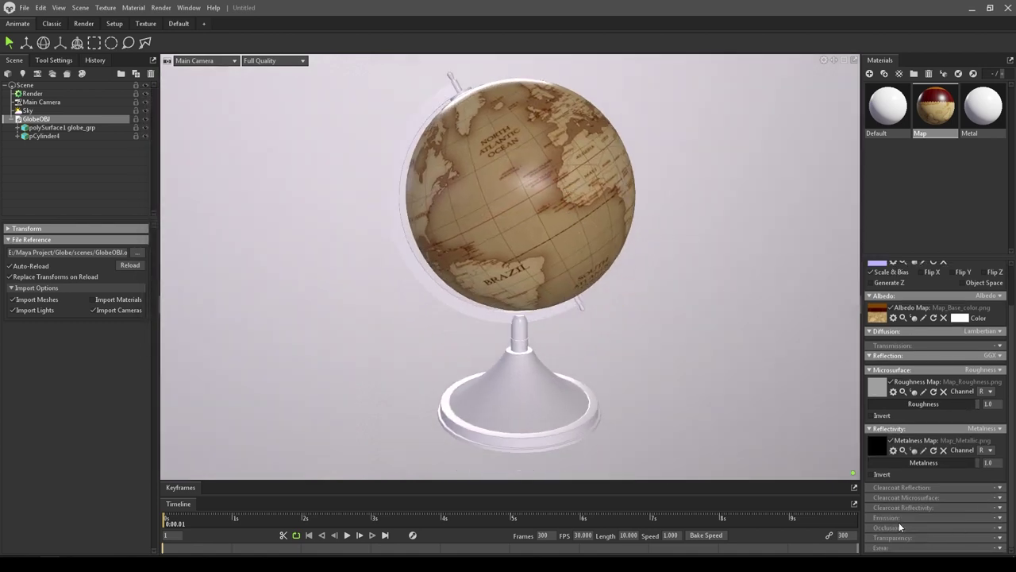
pyautogui.click(998, 528)
pyautogui.click(972, 507)
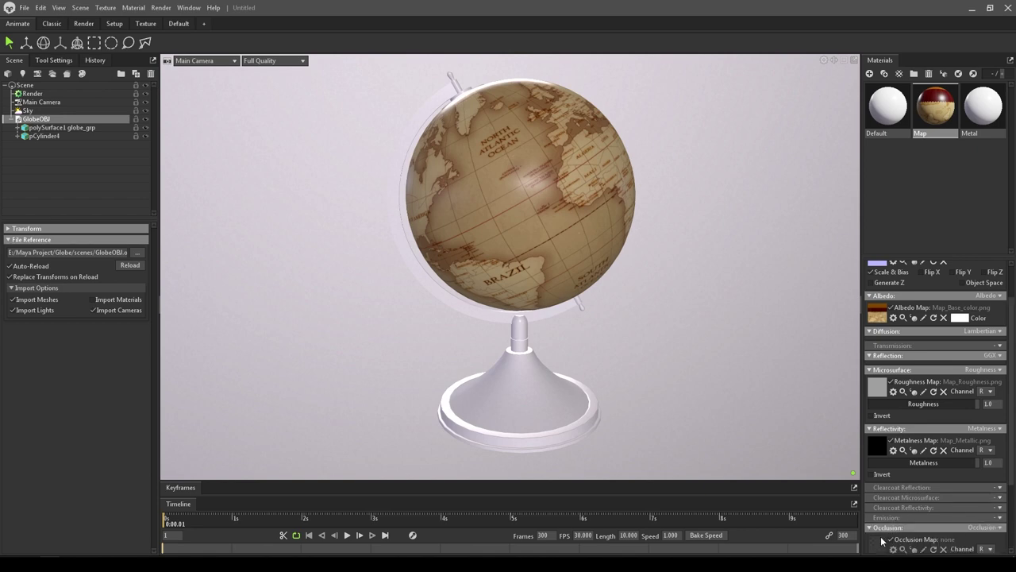
pyautogui.click(882, 540)
pyautogui.doubleClick(442, 189)
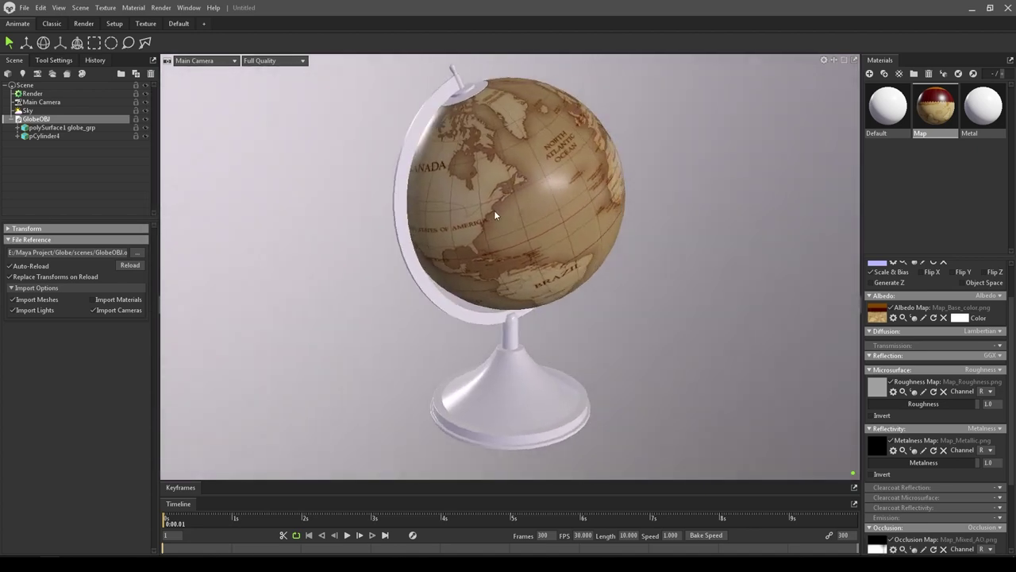
pyautogui.moveTo(493, 210); pyautogui.dragTo(589, 195)
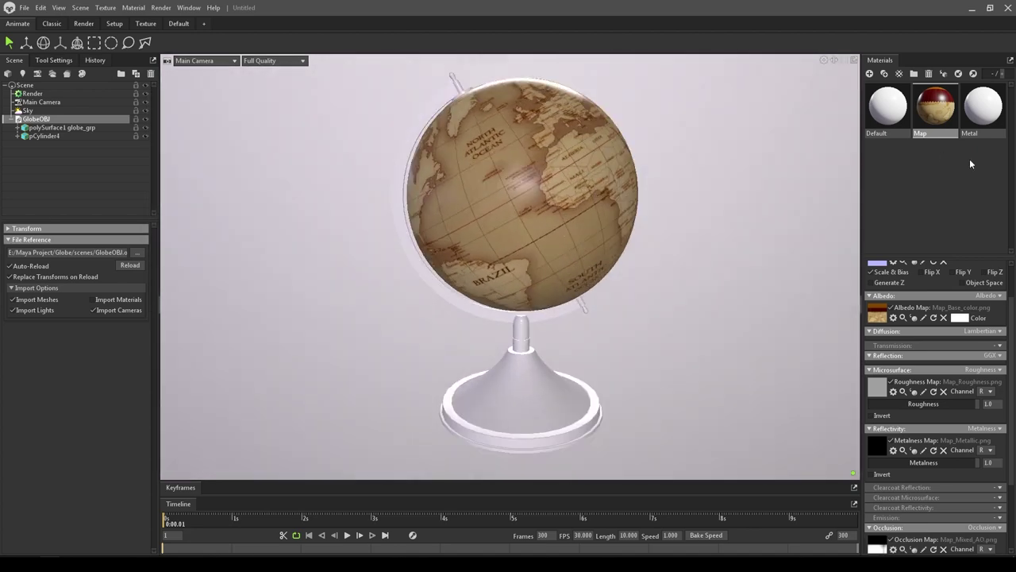
# Give Metal the Metal_Normal_OpenGL normal map and apply it to the globe's stand
pyautogui.click(982, 110)
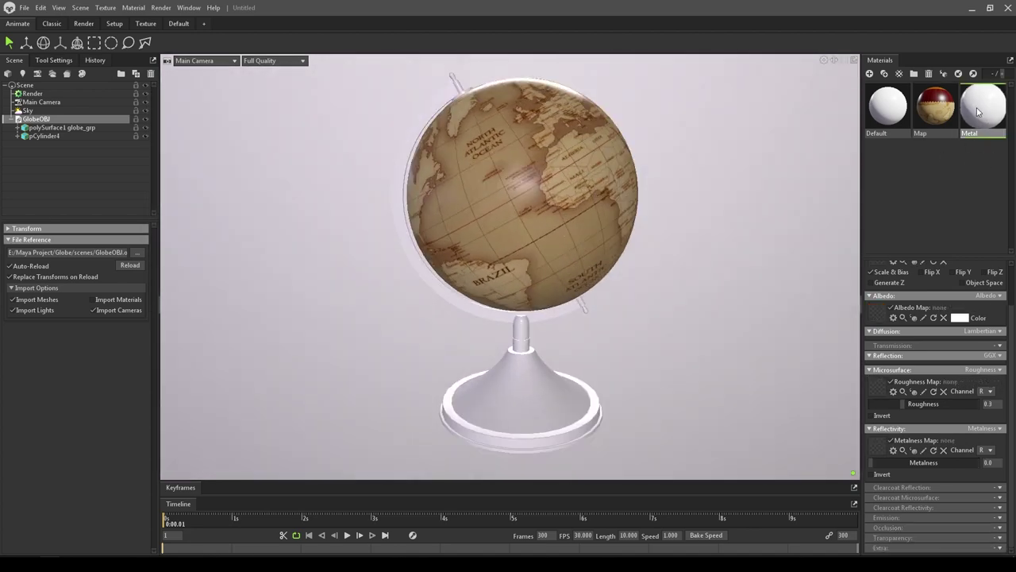
pyautogui.scroll(2, 899, 302)
pyautogui.click(880, 303)
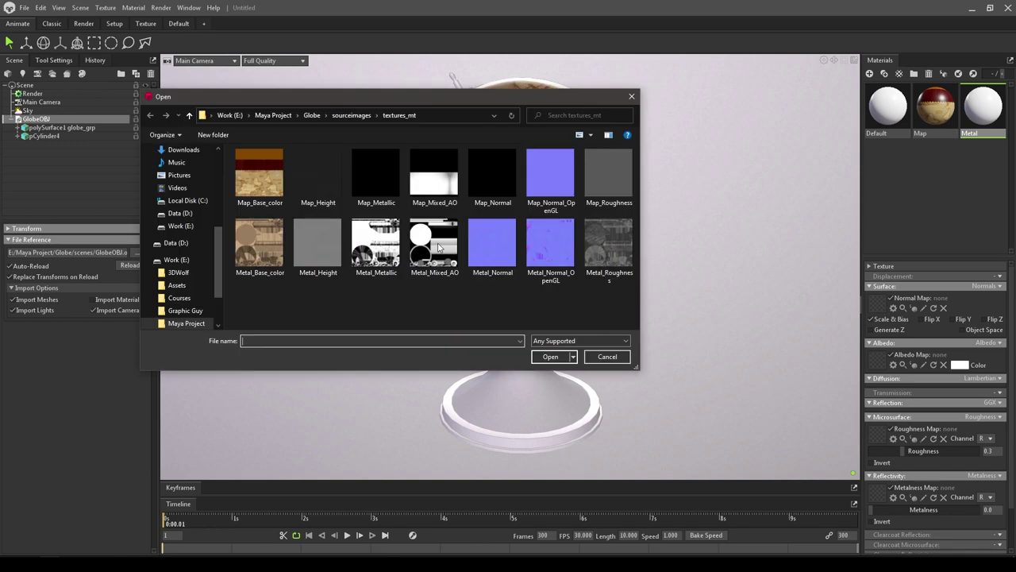
pyautogui.doubleClick(537, 252)
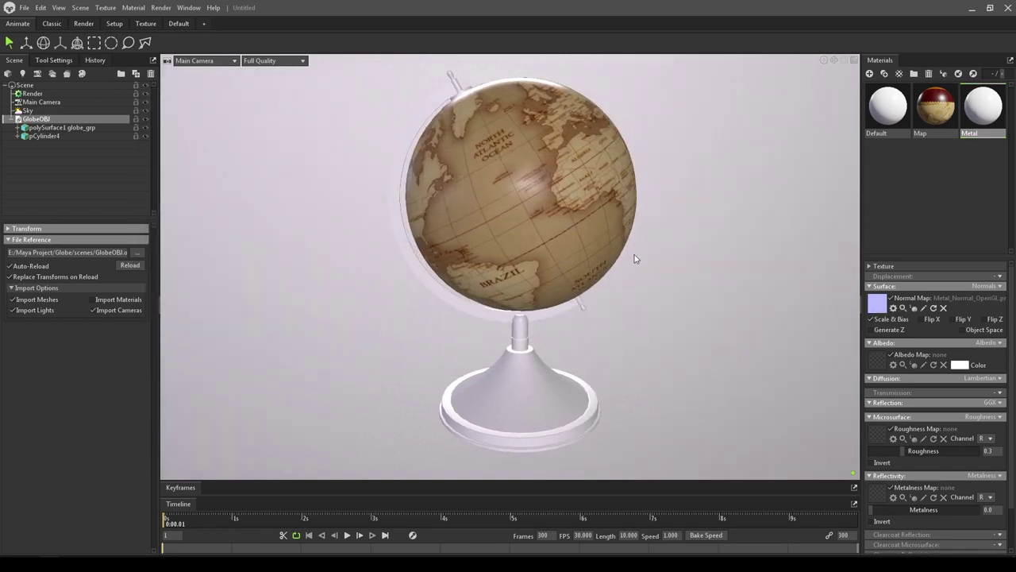
pyautogui.moveTo(983, 107); pyautogui.dragTo(565, 408)
pyautogui.moveTo(527, 327); pyautogui.dragTo(551, 369)
# Load Metal_Base_color, Metal_Roughness and Metal_Metallic into Metal's albedo, roughness and metalness slots
pyautogui.click(877, 365)
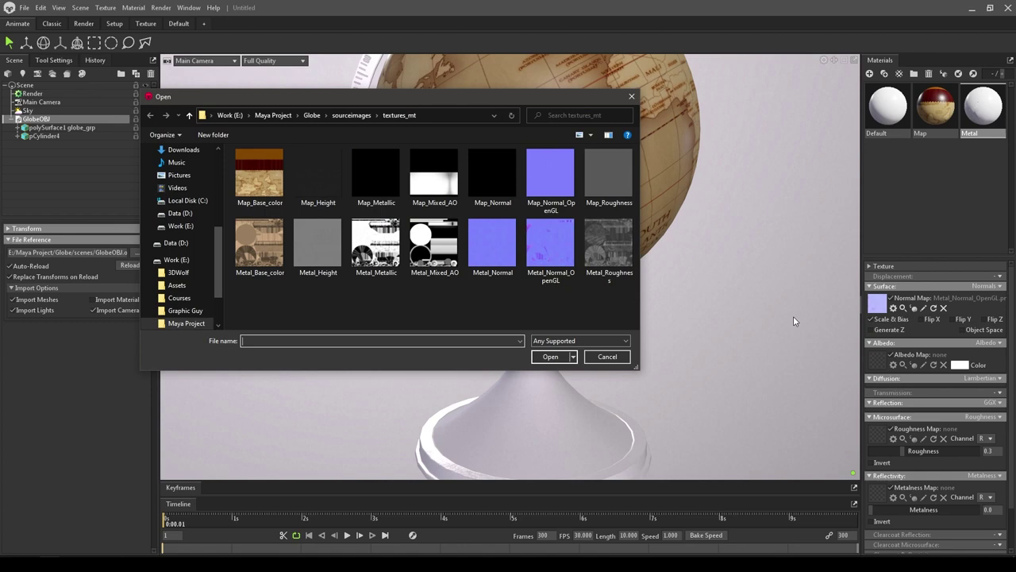
pyautogui.doubleClick(256, 238)
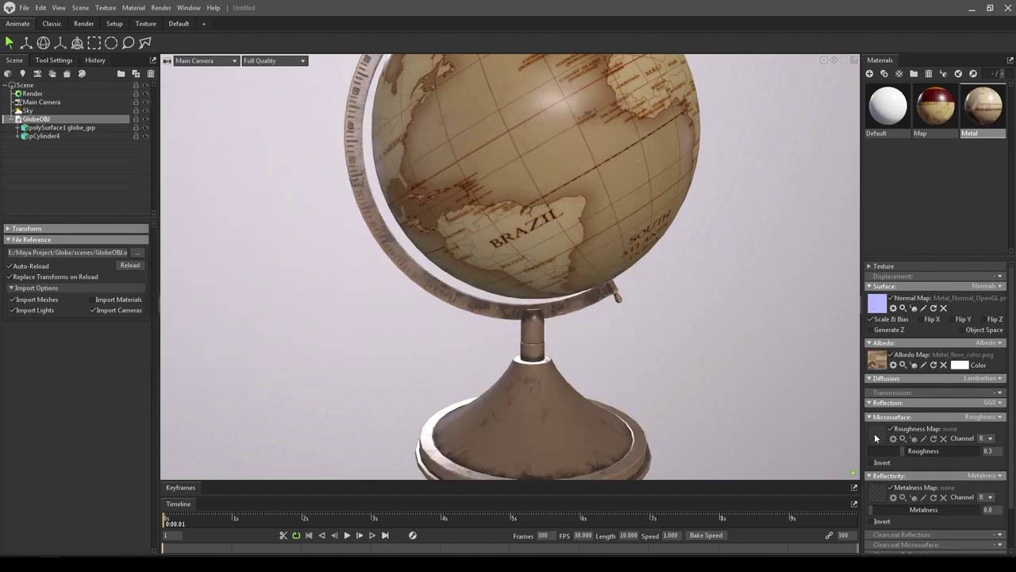
pyautogui.click(878, 435)
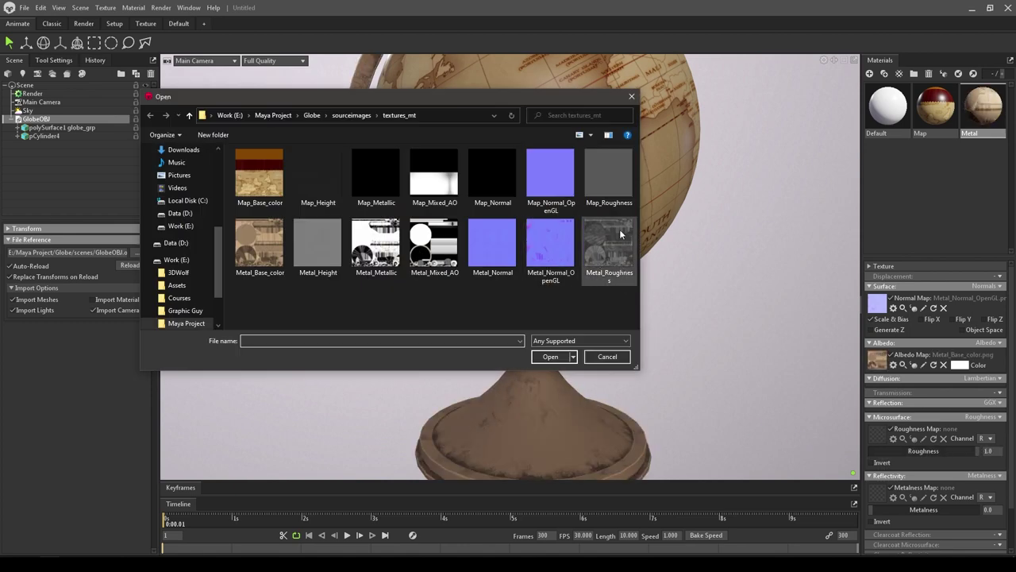
pyautogui.doubleClick(607, 243)
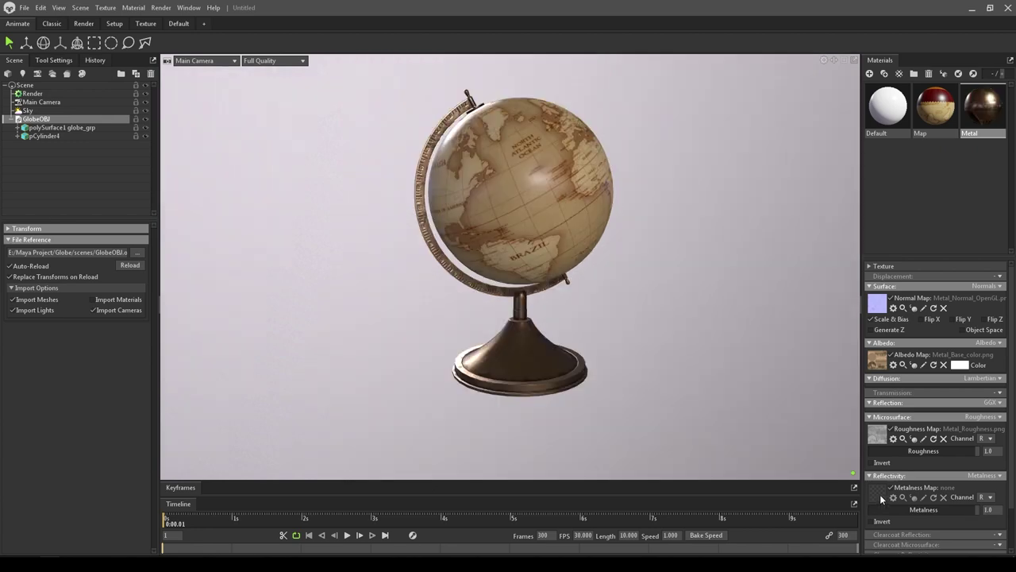
pyautogui.click(876, 494)
pyautogui.doubleClick(376, 246)
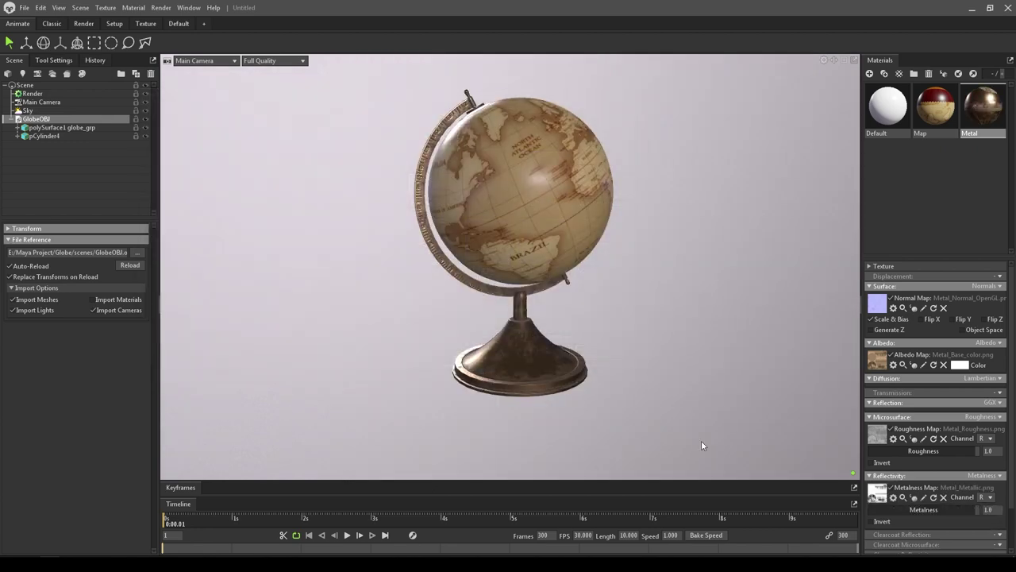
# Set Metal's occlusion mode to Occlusion with Metal_Mixed_AO as the occlusion map
pyautogui.scroll(-2, 936, 492)
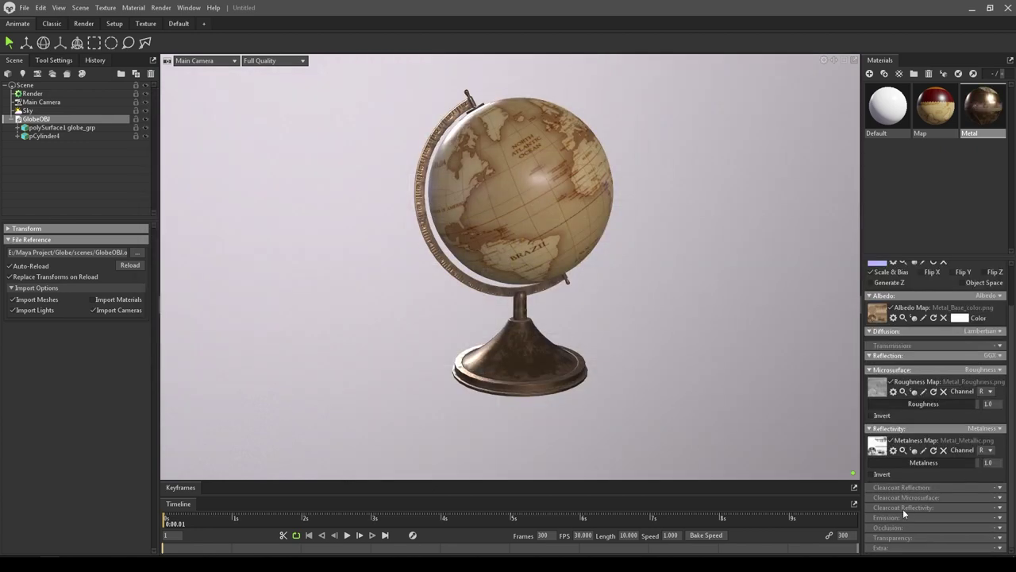
pyautogui.click(1000, 528)
pyautogui.click(965, 506)
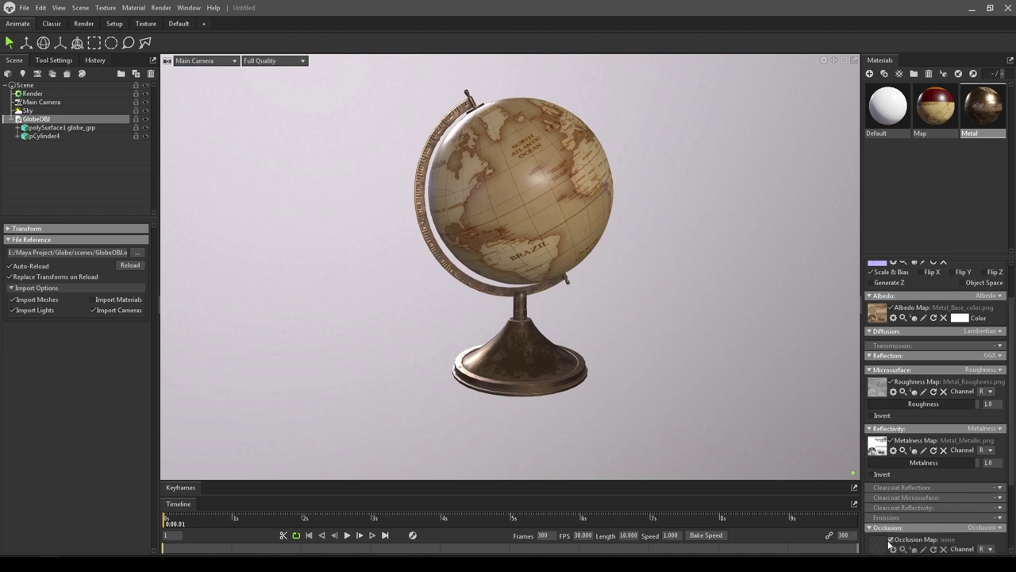
pyautogui.click(881, 545)
pyautogui.doubleClick(434, 242)
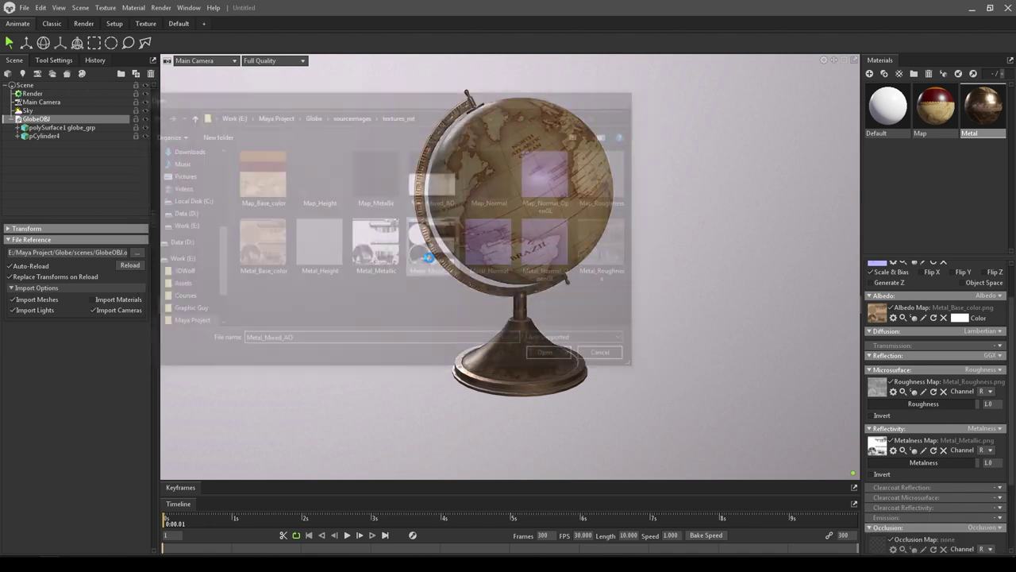
pyautogui.moveTo(473, 340); pyautogui.dragTo(445, 317)
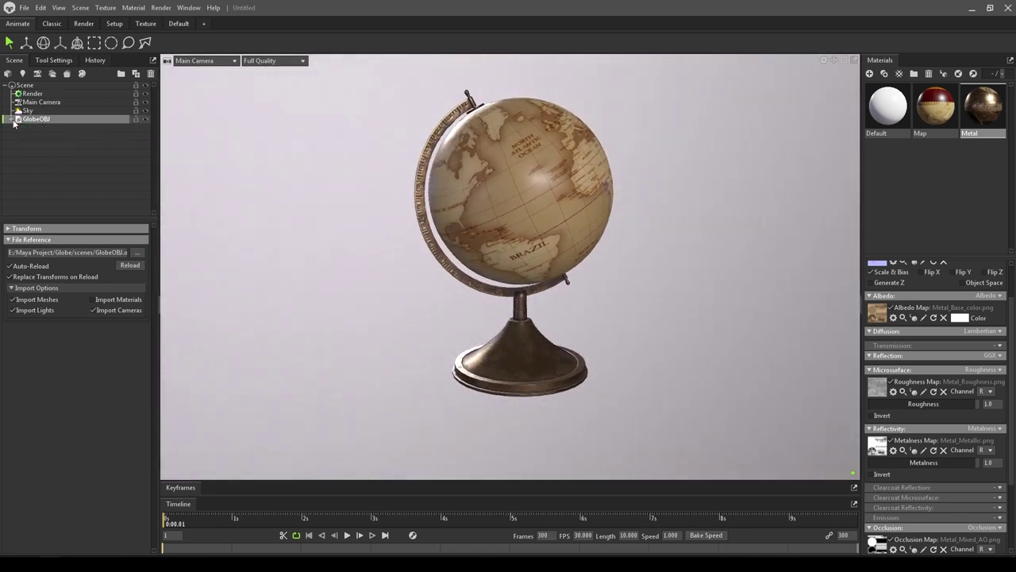
# Turn off Cull Back Faces on polySurface1 and pCylinder4 inside GlobeOBJ
pyautogui.click(13, 120)
pyautogui.click(79, 128)
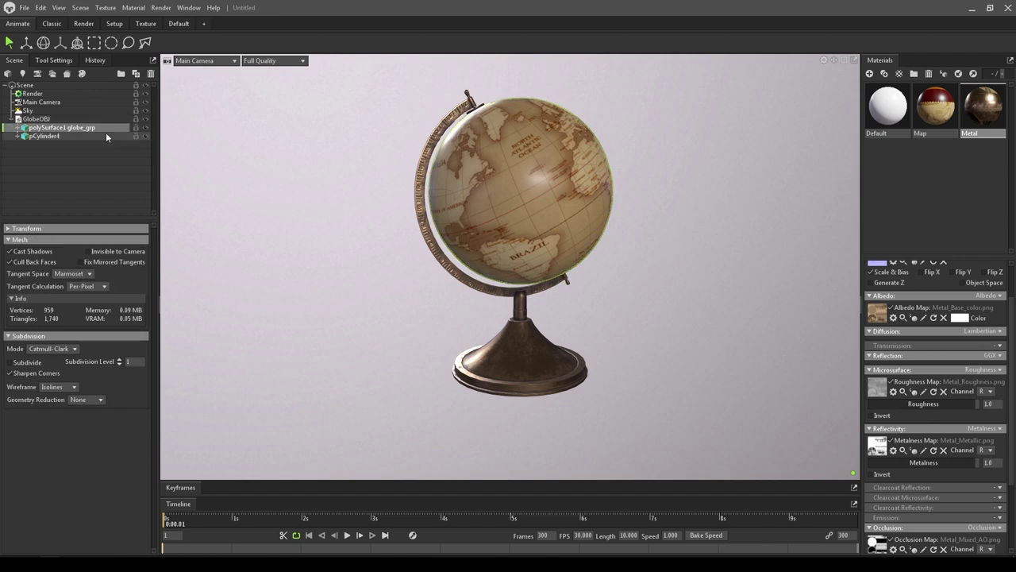
pyautogui.click(42, 263)
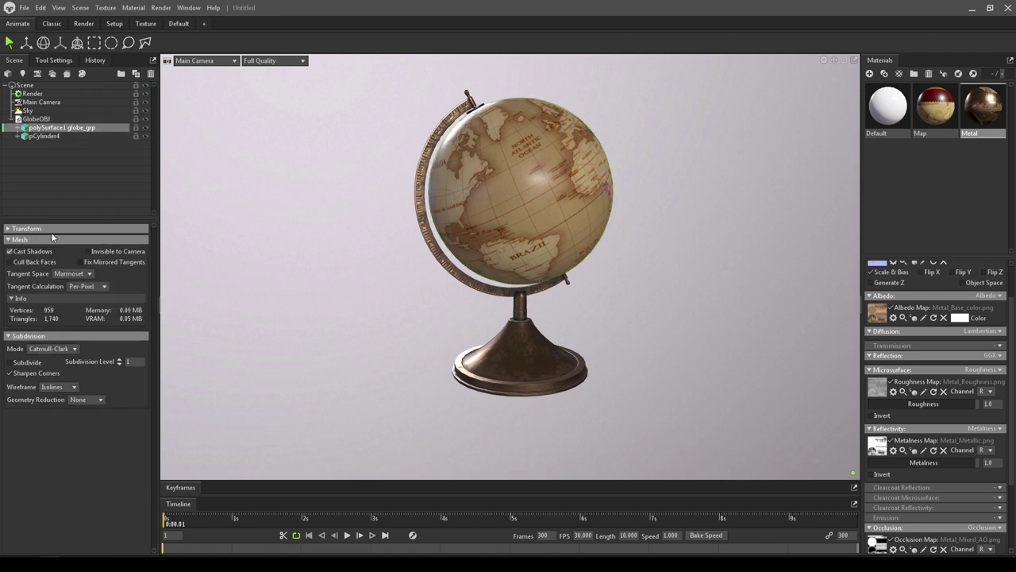
pyautogui.moveTo(490, 285); pyautogui.dragTo(702, 280)
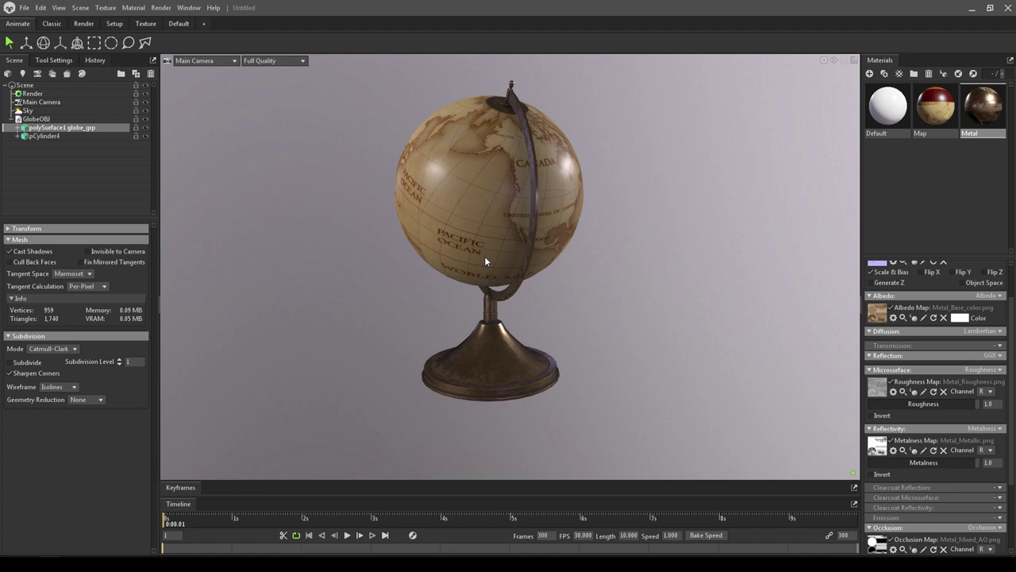
pyautogui.moveTo(485, 255); pyautogui.dragTo(306, 250)
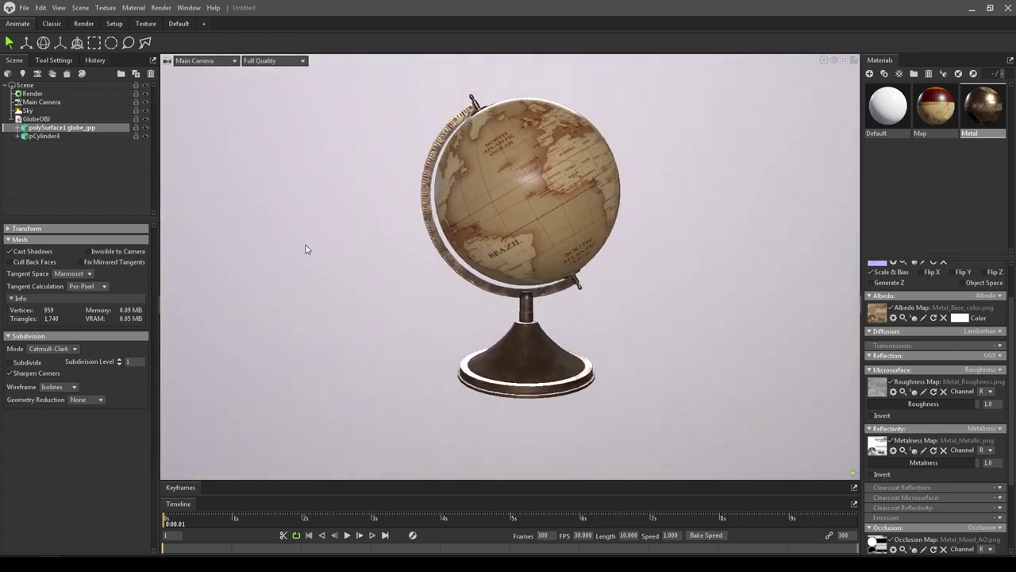
pyautogui.click(54, 136)
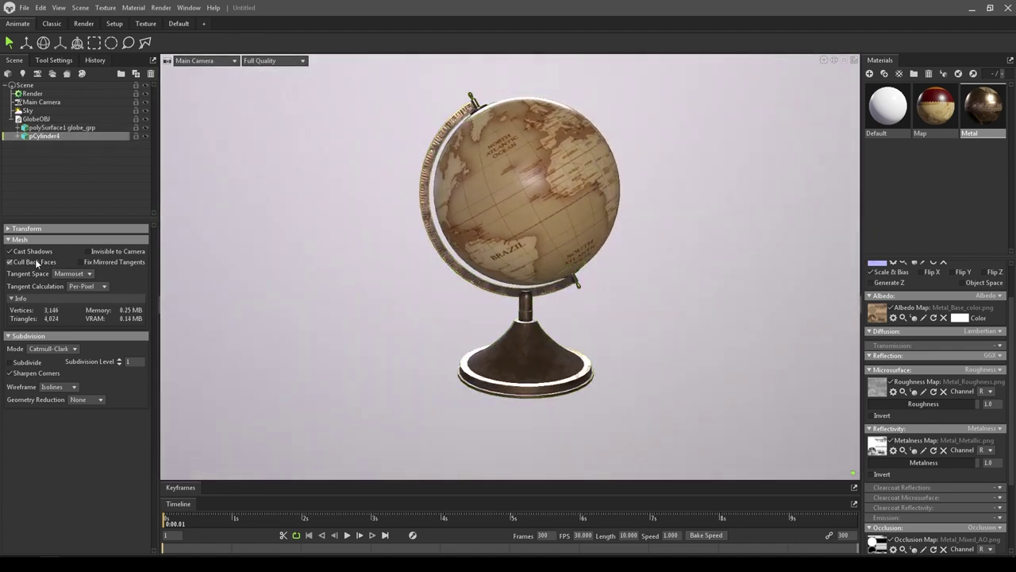
pyautogui.click(36, 263)
pyautogui.click(10, 118)
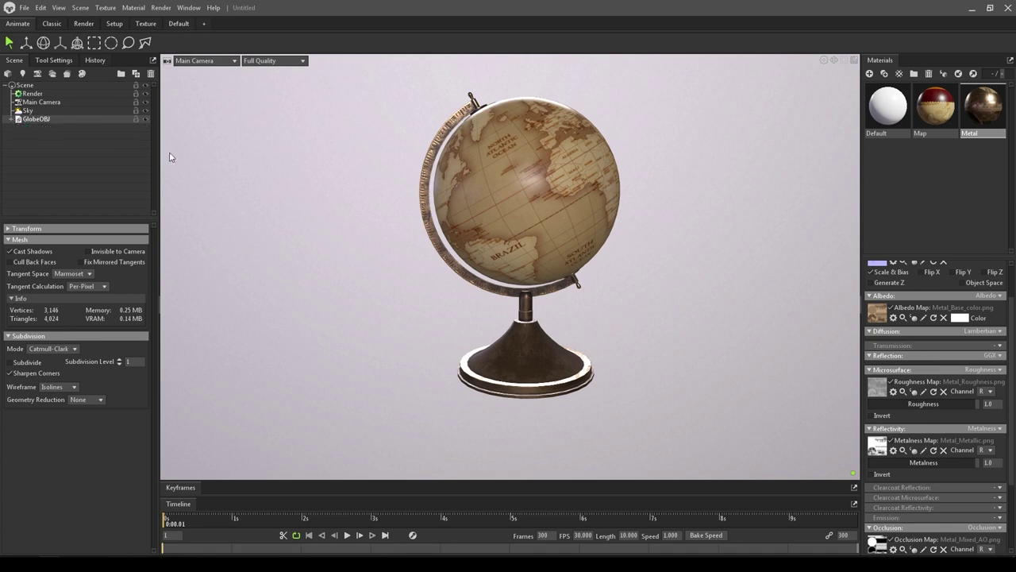
pyautogui.moveTo(169, 157); pyautogui.dragTo(227, 226)
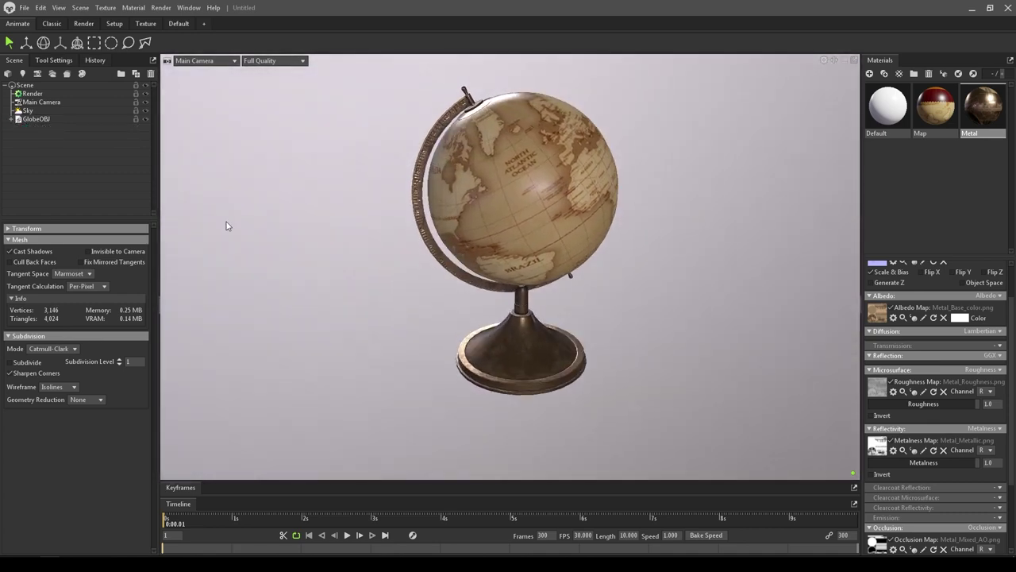
# Select the Sky, browse the Skies presets library, then close the Library window
pyautogui.click(28, 110)
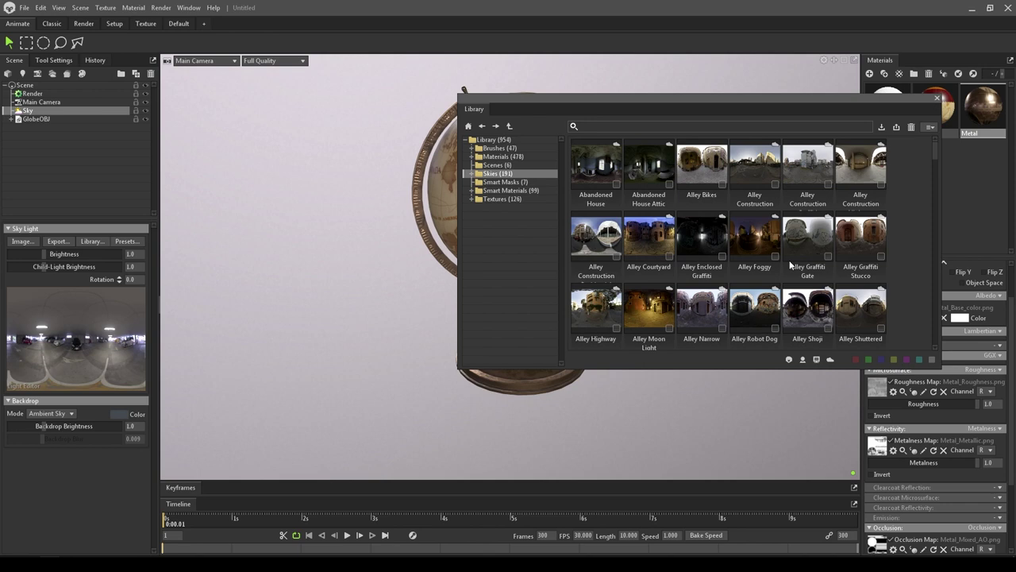
pyautogui.scroll(-5, 790, 264)
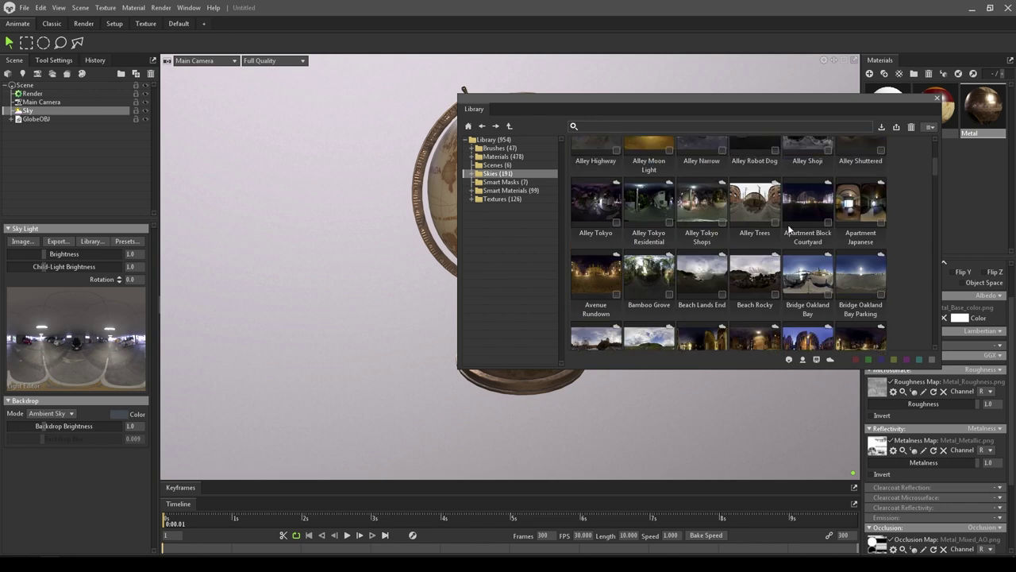
pyautogui.scroll(5, 789, 228)
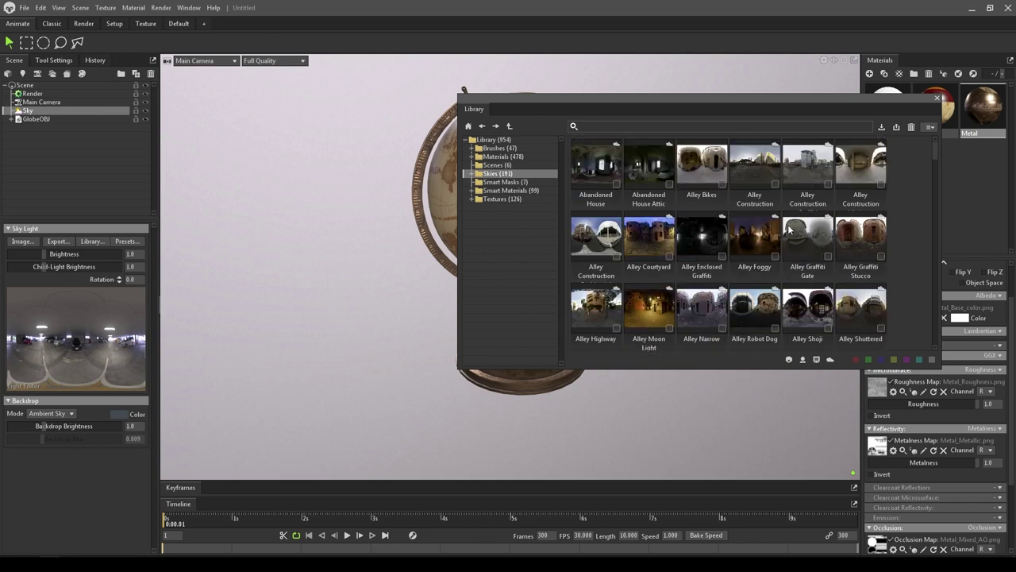
pyautogui.click(937, 98)
# Load photo_studio_loft_hall_4k.exr from sourceimages as the sky image
pyautogui.click(23, 242)
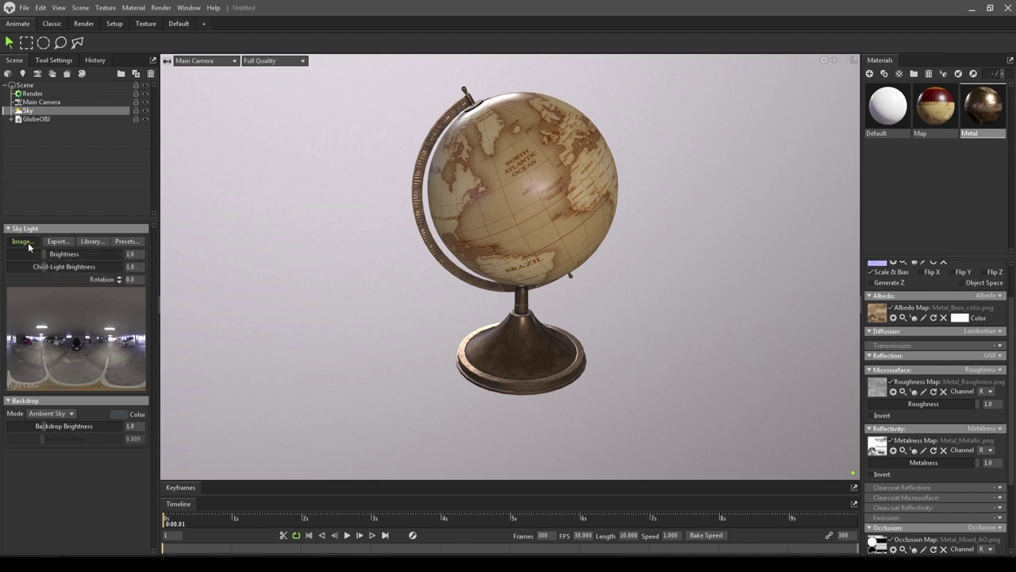
pyautogui.click(350, 115)
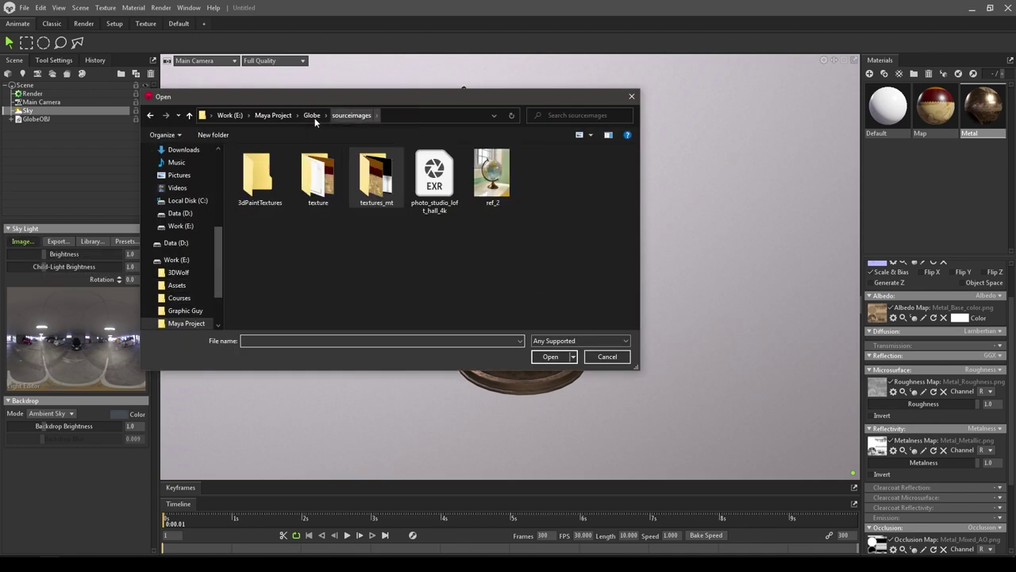
pyautogui.click(434, 178)
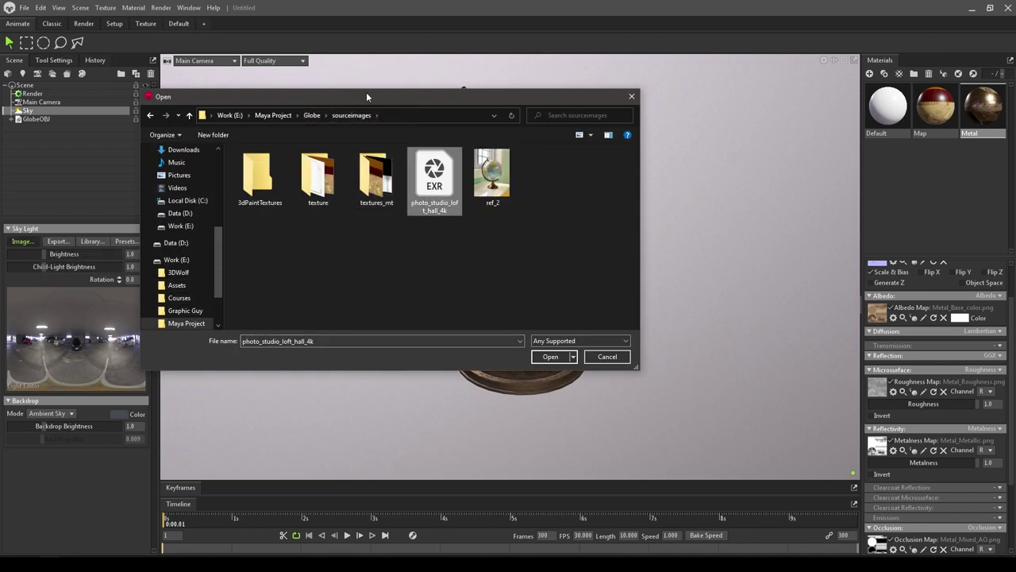
pyautogui.moveTo(366, 92); pyautogui.dragTo(410, 86)
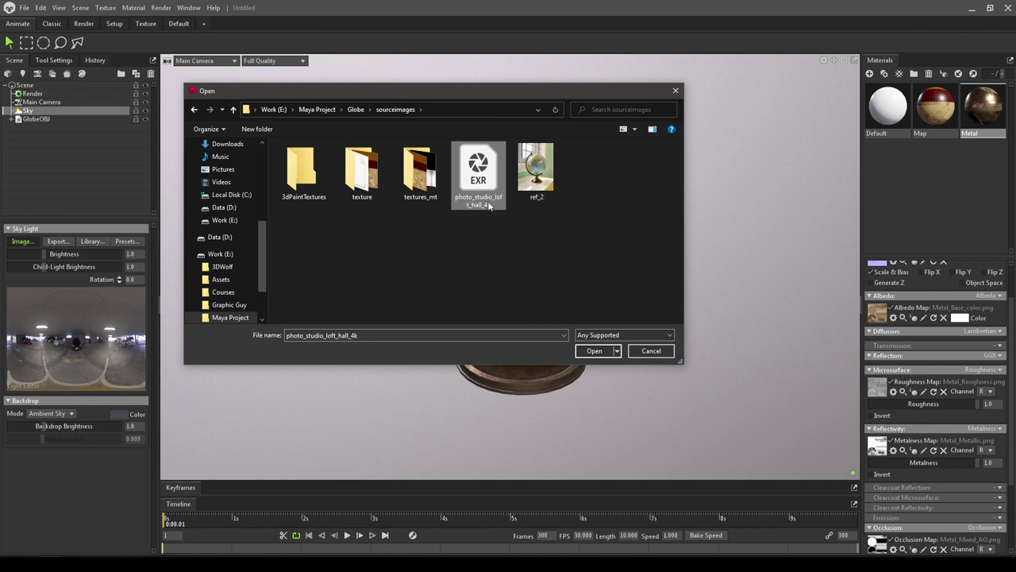
pyautogui.click(594, 351)
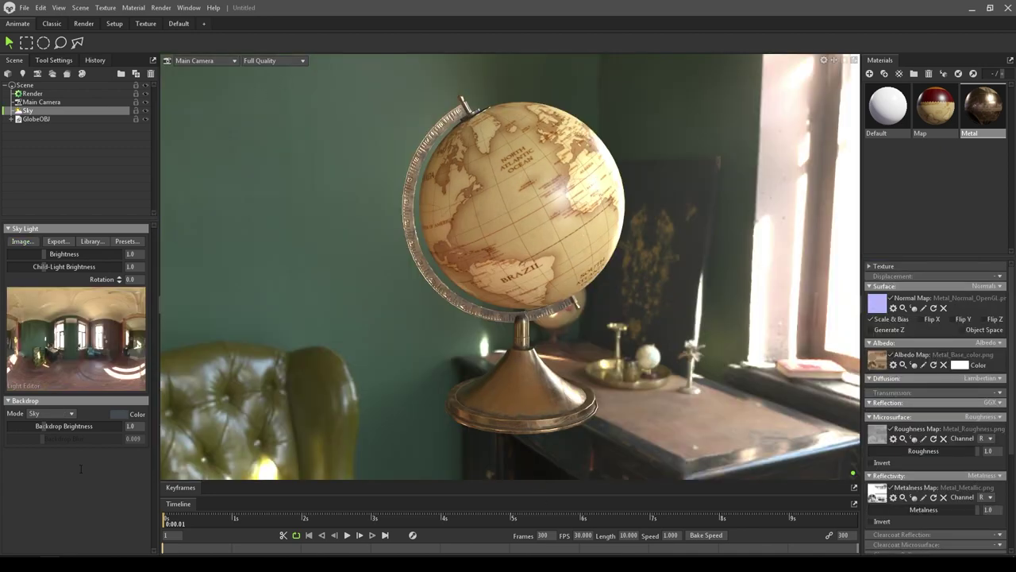
# Switch the backdrop mode to Color with dark grey 242424, then orbit slightly
pyautogui.click(39, 415)
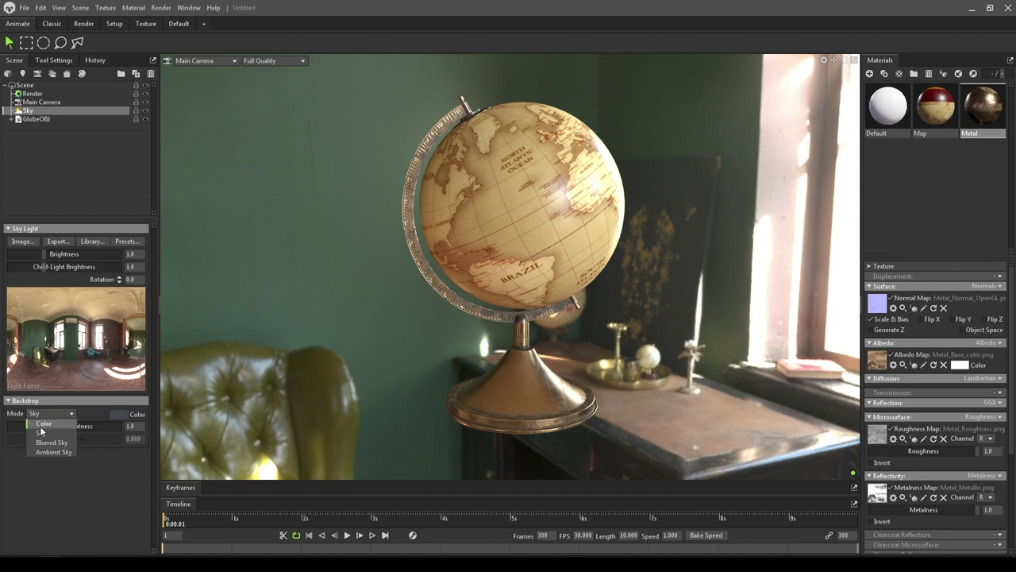
pyautogui.click(45, 424)
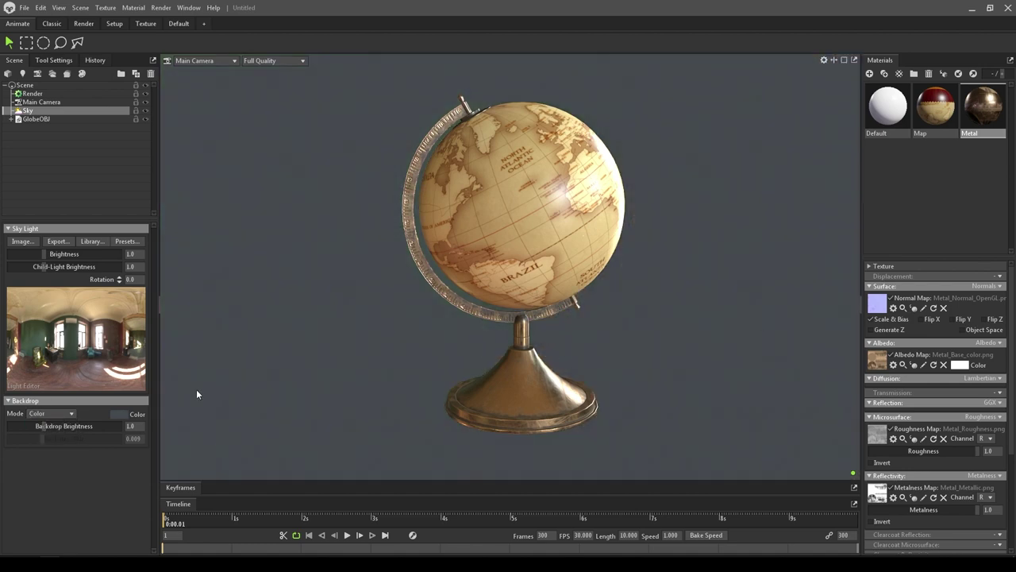
pyautogui.click(119, 414)
pyautogui.moveTo(409, 291)
pyautogui.mouseDown()
pyautogui.moveTo(408, 301)
pyautogui.moveTo(367, 253)
pyautogui.moveTo(396, 265)
pyautogui.moveTo(369, 318)
pyautogui.moveTo(398, 310)
pyautogui.moveTo(384, 329)
pyautogui.moveTo(379, 322)
pyautogui.mouseUp()
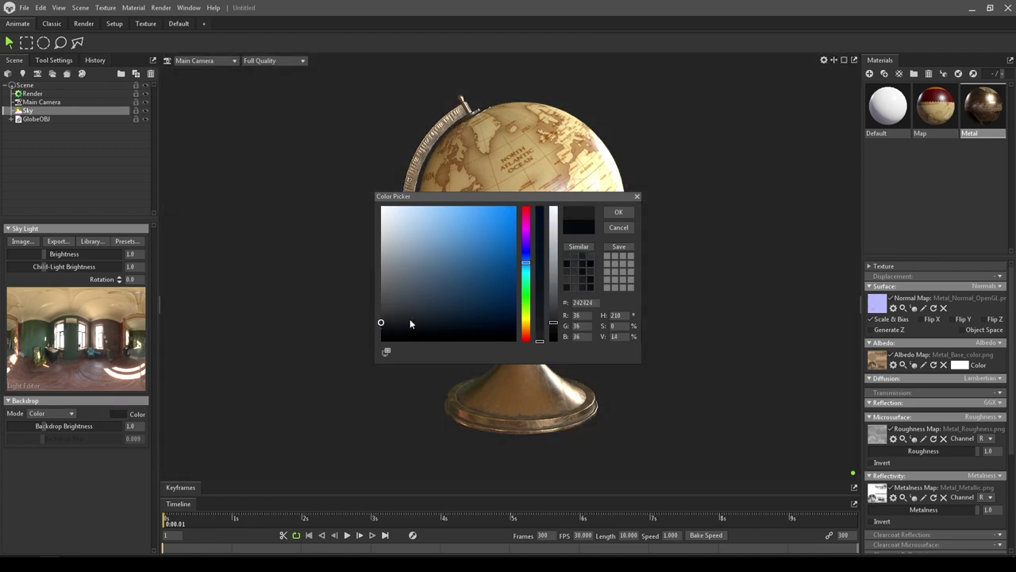
pyautogui.click(618, 212)
pyautogui.moveTo(547, 283); pyautogui.dragTo(513, 264)
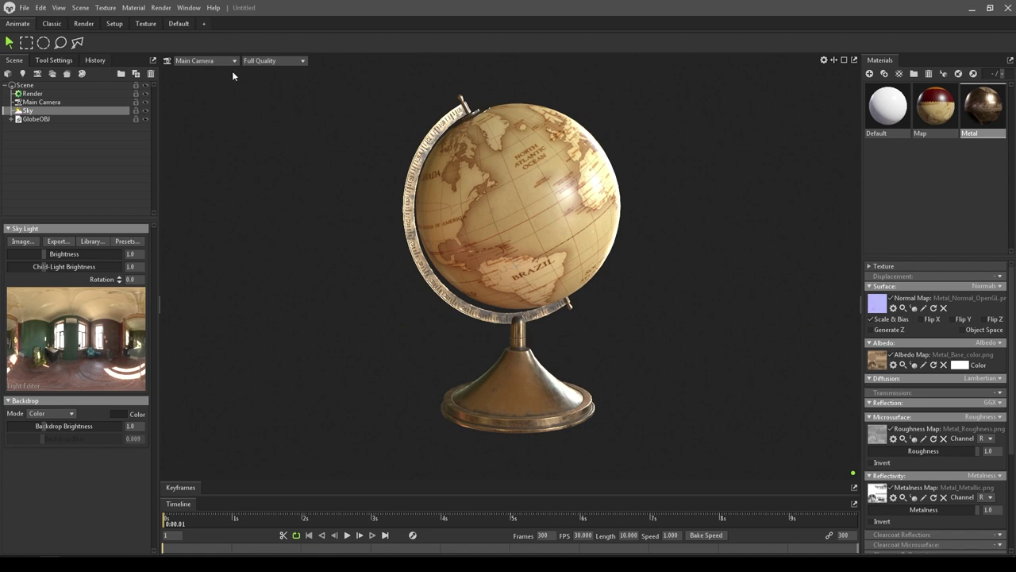
# Split the viewport vertically into two side-by-side views
pyautogui.click(824, 61)
pyautogui.click(842, 61)
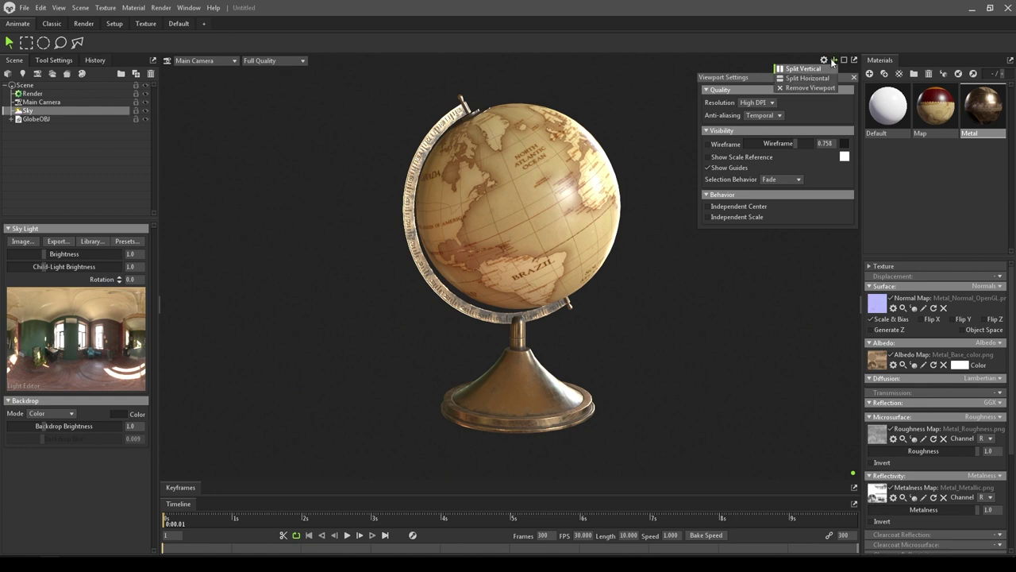
pyautogui.click(801, 69)
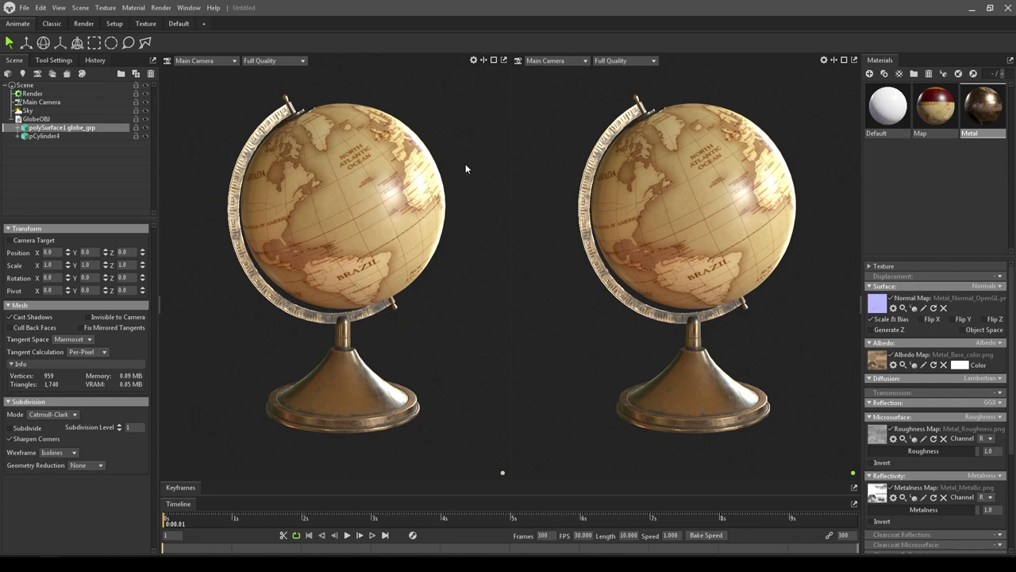
# Add a new Camera 1 in the right view, then orbit and zoom out to frame the globe from farther away
pyautogui.click(570, 61)
pyautogui.moveTo(569, 72)
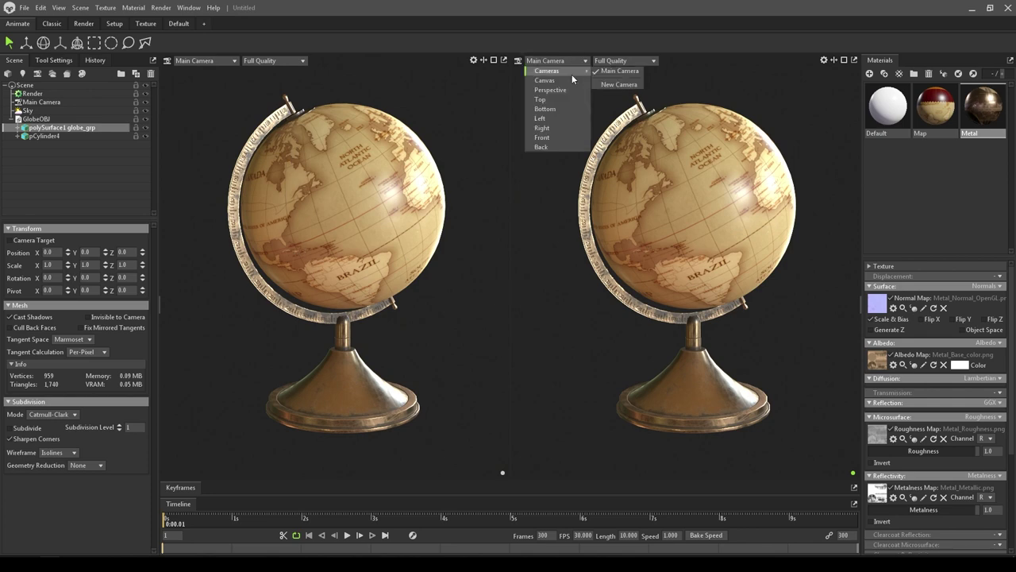
pyautogui.click(612, 85)
pyautogui.moveTo(635, 159); pyautogui.dragTo(694, 239)
pyautogui.scroll(-2, 681, 247)
pyautogui.scroll(-2, 643, 262)
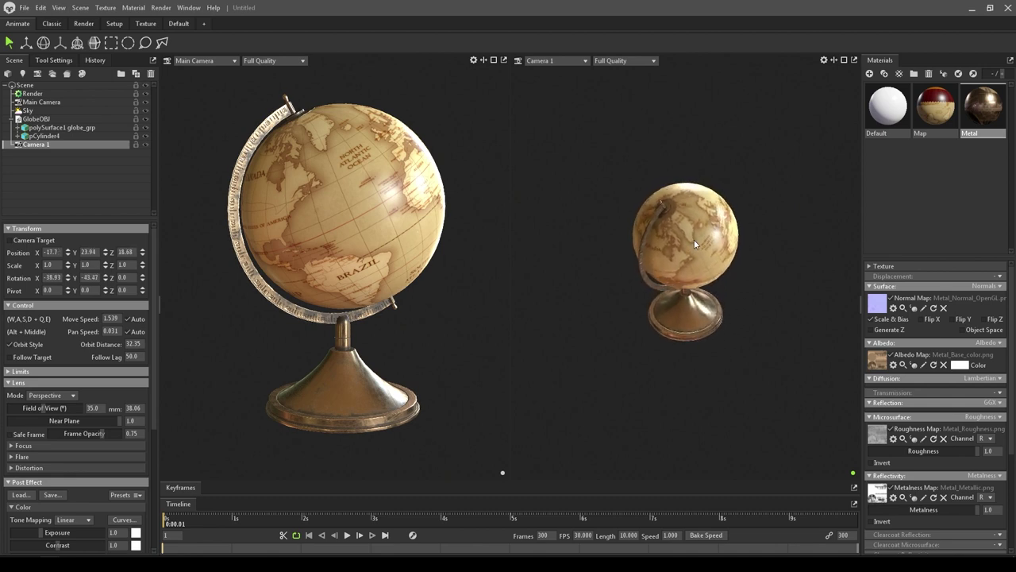
# Add a spot light and set its brightness to 5
pyautogui.hotkey('ctrl', 'l')
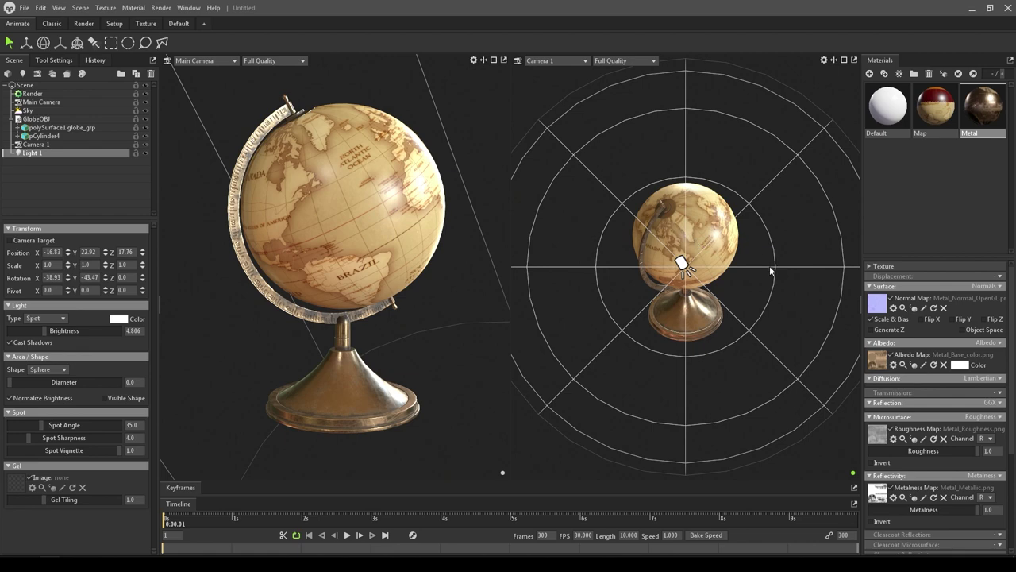
pyautogui.moveTo(769, 265); pyautogui.dragTo(697, 261)
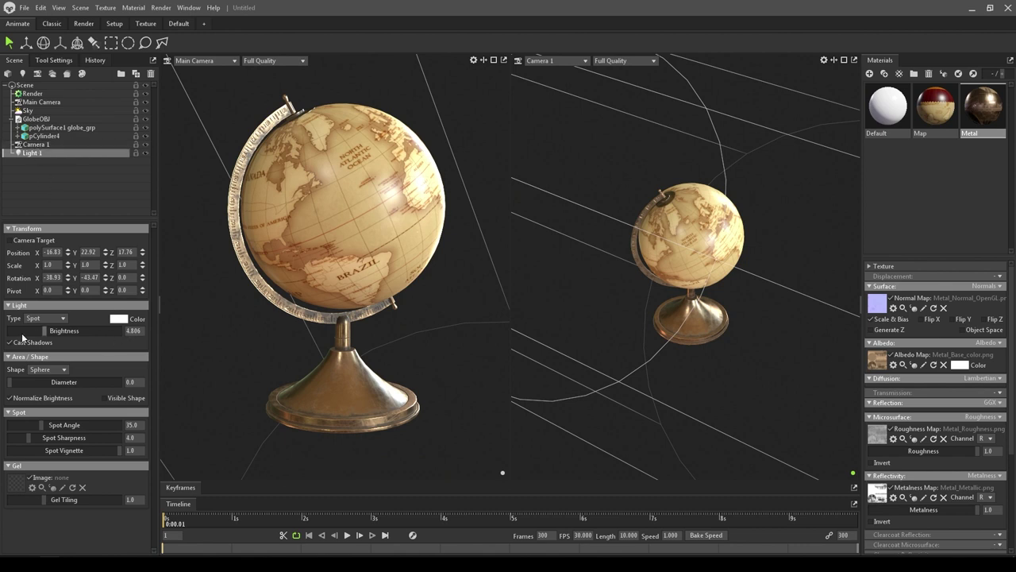
pyautogui.moveTo(44, 330); pyautogui.dragTo(43, 331)
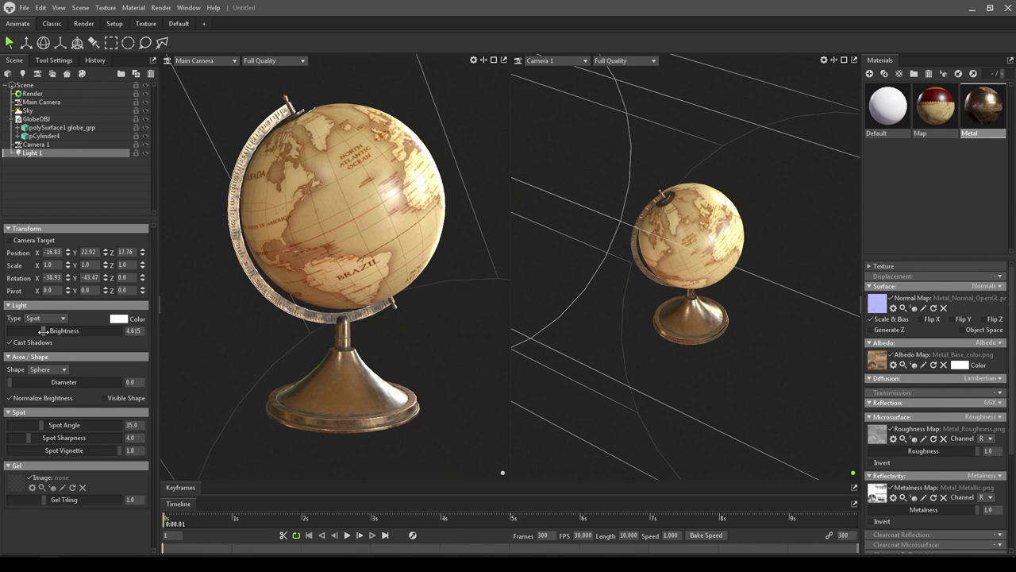
pyautogui.click(129, 331)
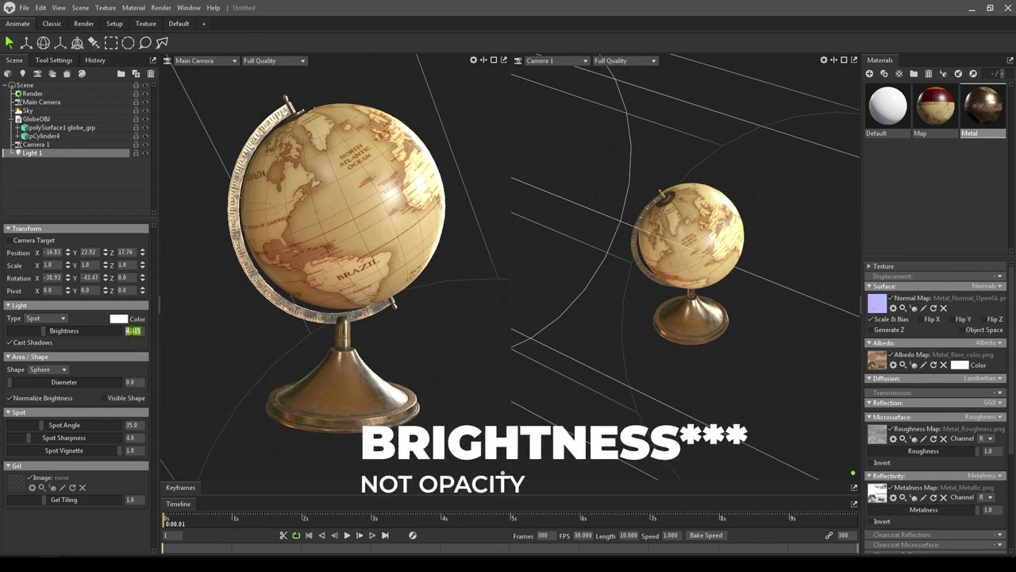
pyautogui.write('5')
pyautogui.press('Return')
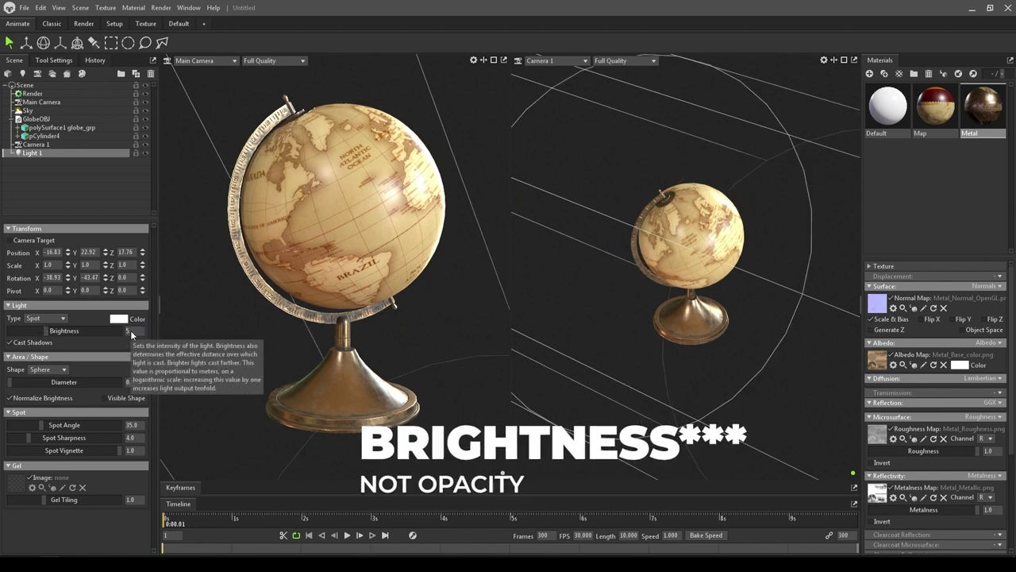
# Tint the spot light a pale peach, then orbit Camera 1 to show the Asia side
pyautogui.click(119, 318)
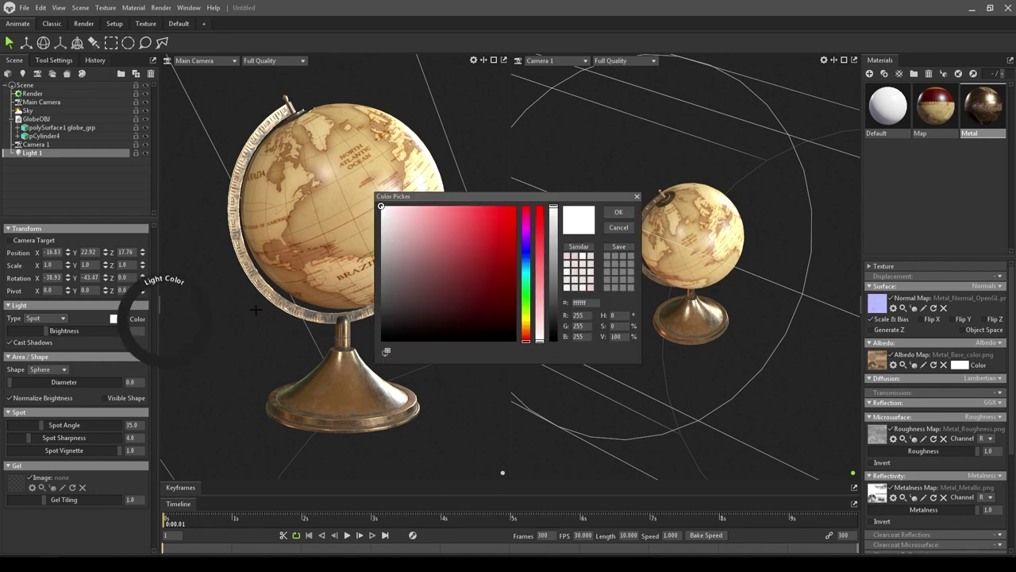
pyautogui.click(527, 329)
pyautogui.moveTo(540, 325)
pyautogui.mouseDown()
pyautogui.moveTo(540, 252)
pyautogui.moveTo(544, 329)
pyautogui.mouseUp()
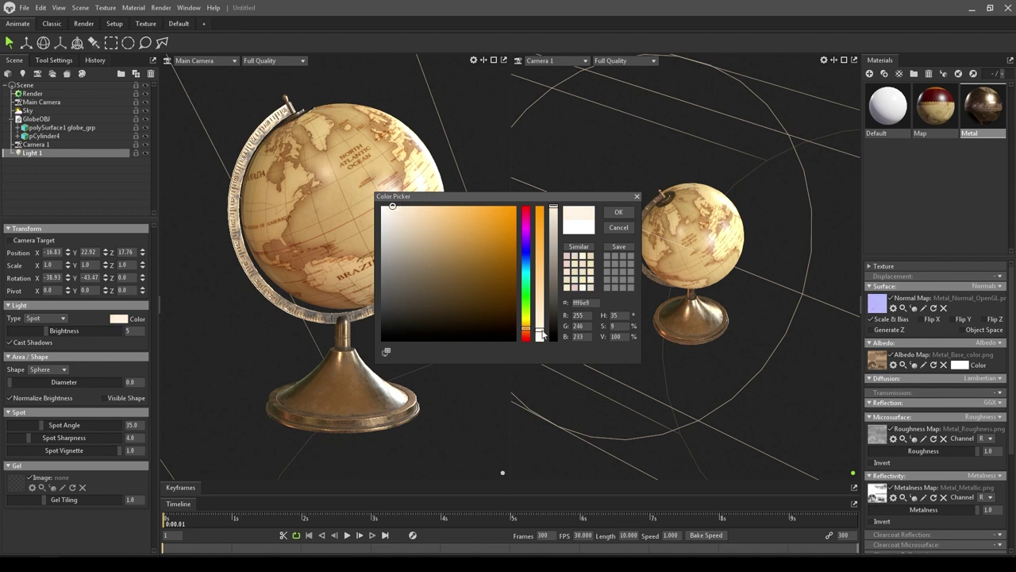
pyautogui.click(616, 212)
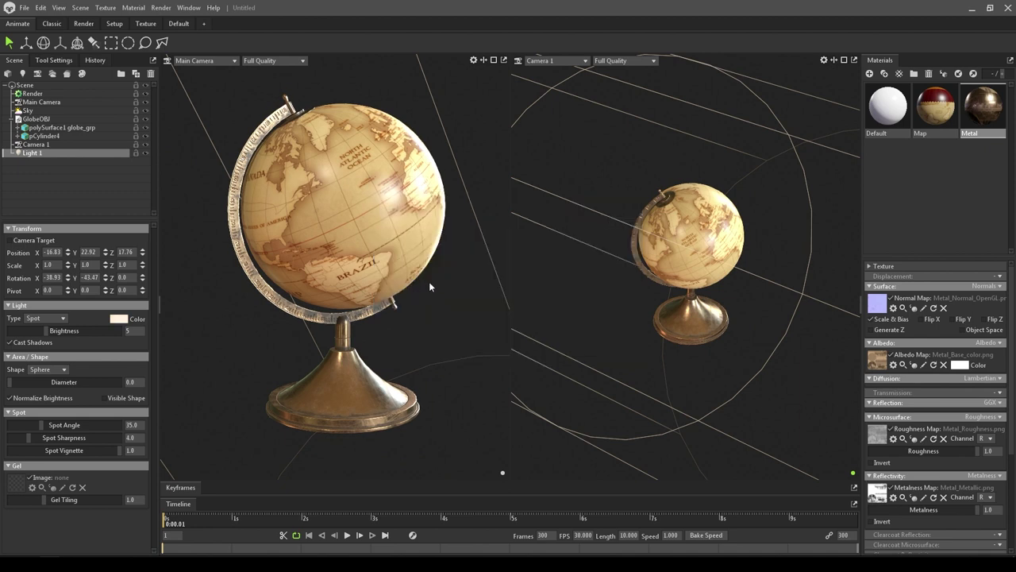
pyautogui.moveTo(698, 248); pyautogui.dragTo(590, 325)
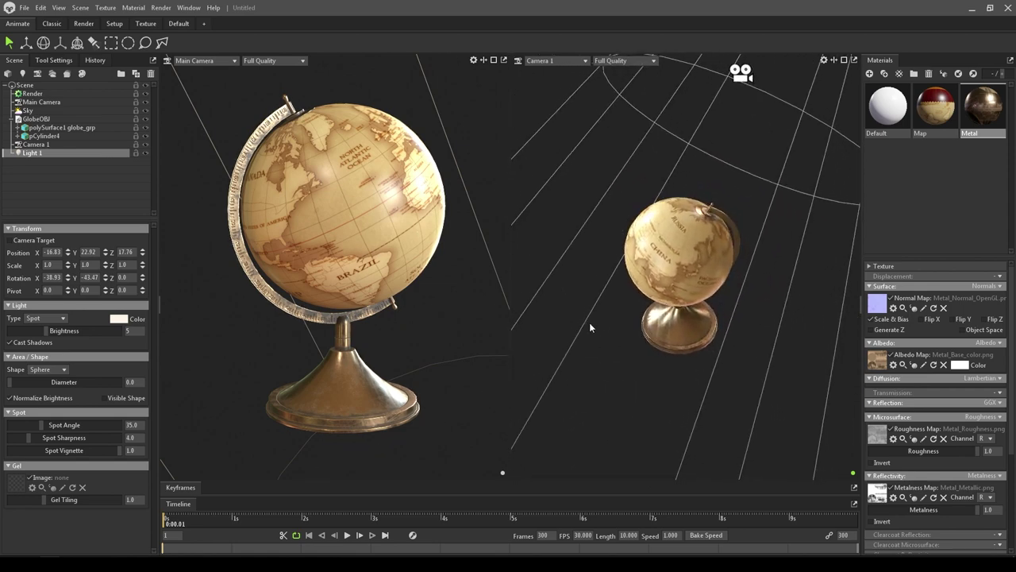
# Add a second spot light, move it off to the right, and colour it pure red
pyautogui.hotkey('ctrl', 'l')
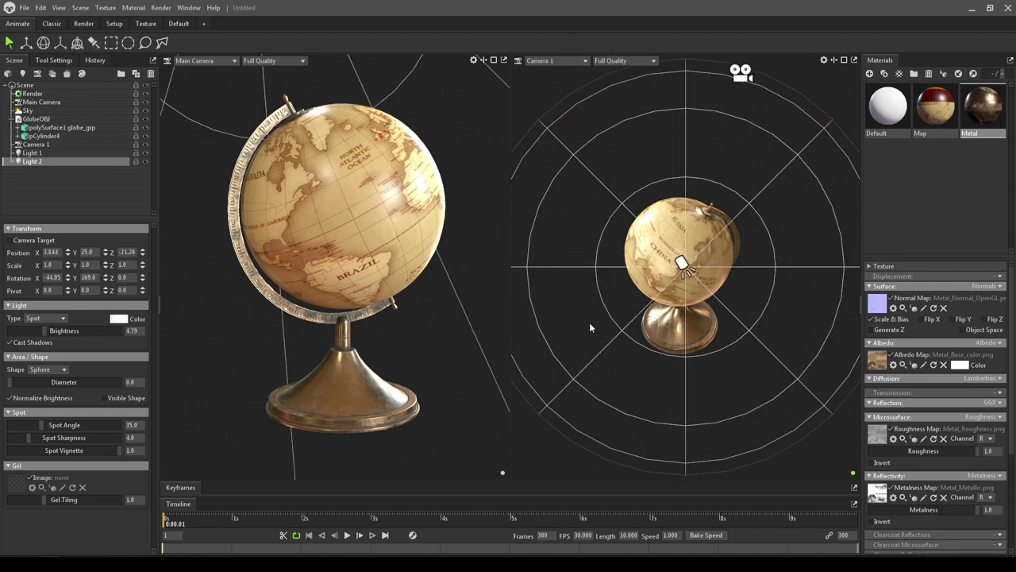
pyautogui.keyDown('ctrl'); pyautogui.moveTo(589, 323); pyautogui.dragTo(848, 240); pyautogui.keyUp('ctrl')
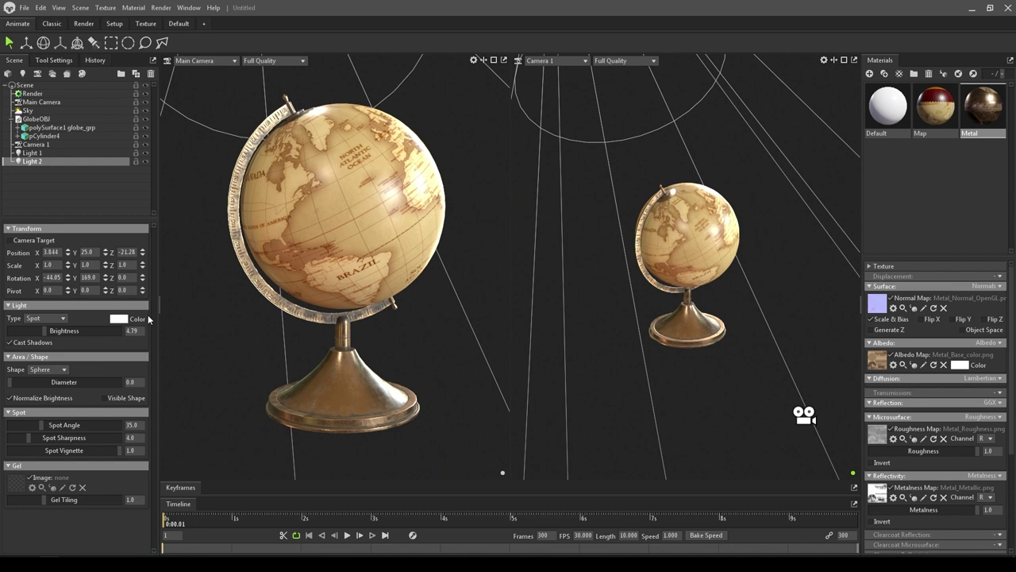
pyautogui.click(119, 319)
pyautogui.moveTo(469, 203); pyautogui.dragTo(568, 170)
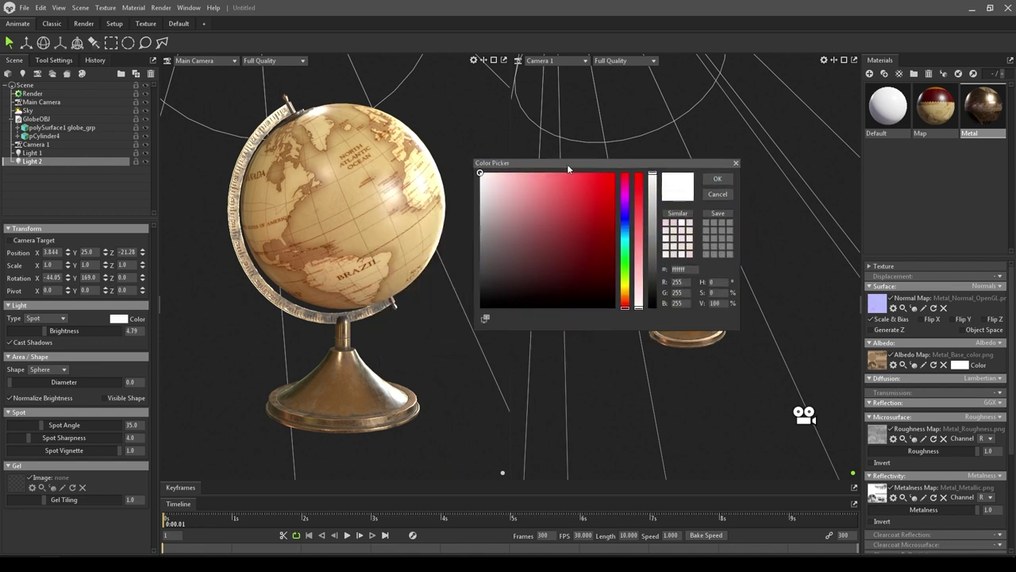
pyautogui.click(485, 318)
pyautogui.click(615, 173)
pyautogui.click(716, 179)
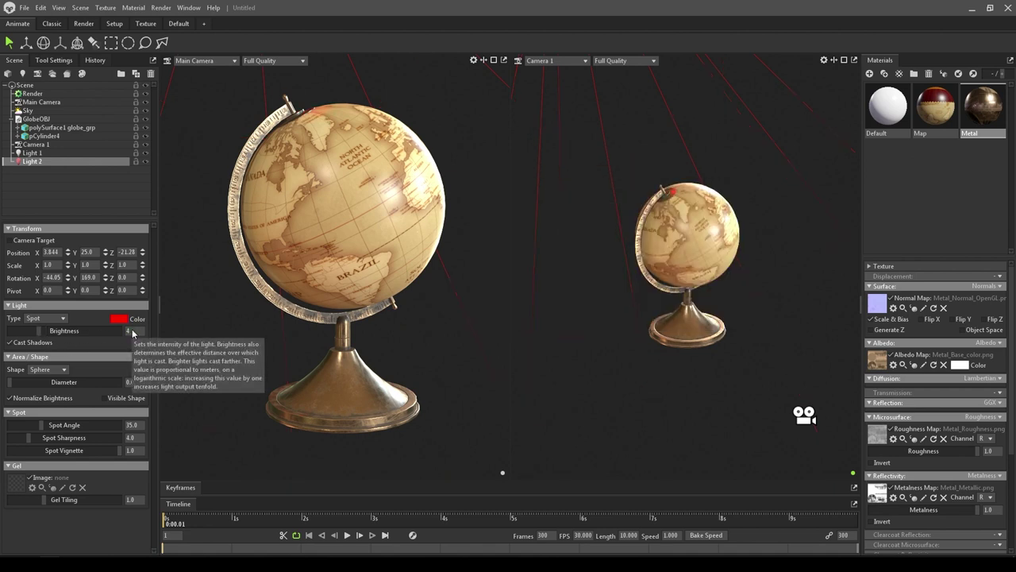
# Fade the second light's colour from red to pale pink ffc8c8
pyautogui.click(118, 319)
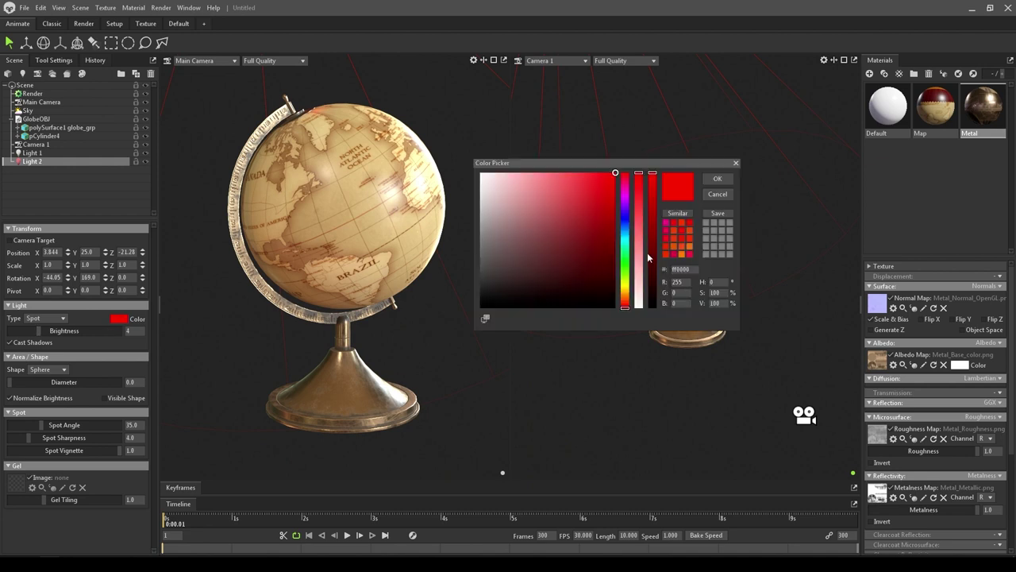
pyautogui.moveTo(642, 247); pyautogui.dragTo(639, 279)
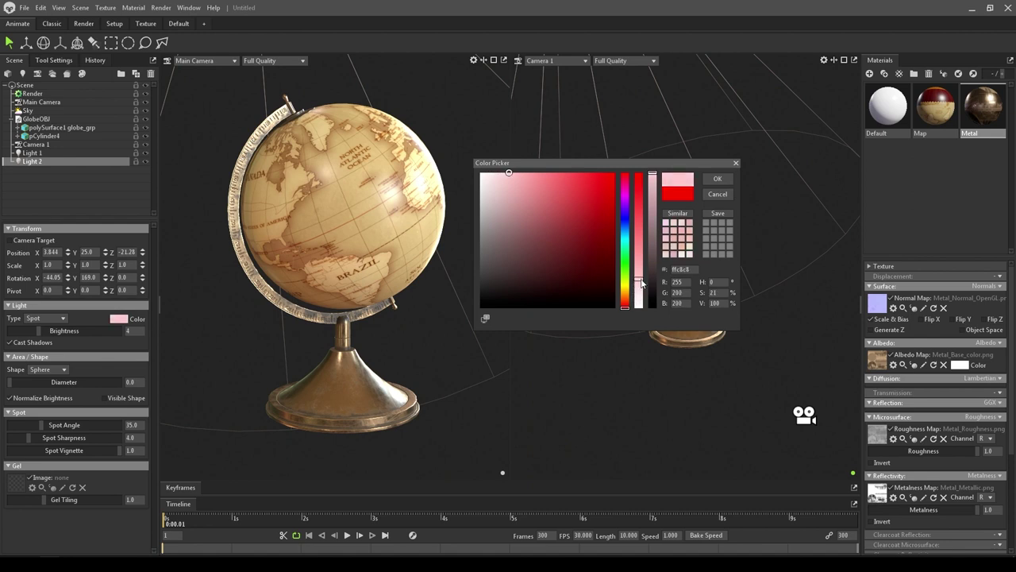
pyautogui.click(718, 179)
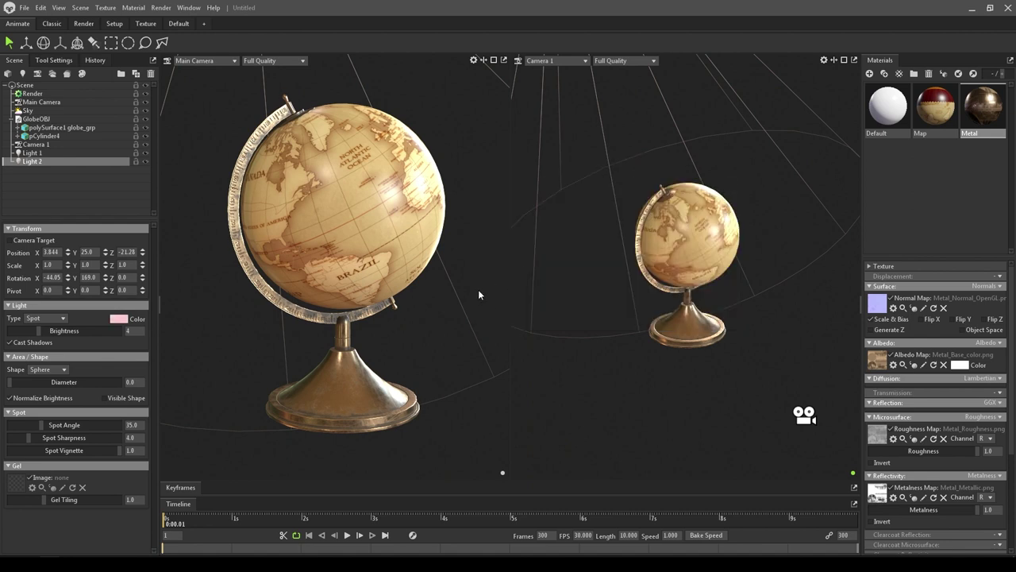
pyautogui.moveTo(711, 304); pyautogui.dragTo(720, 255)
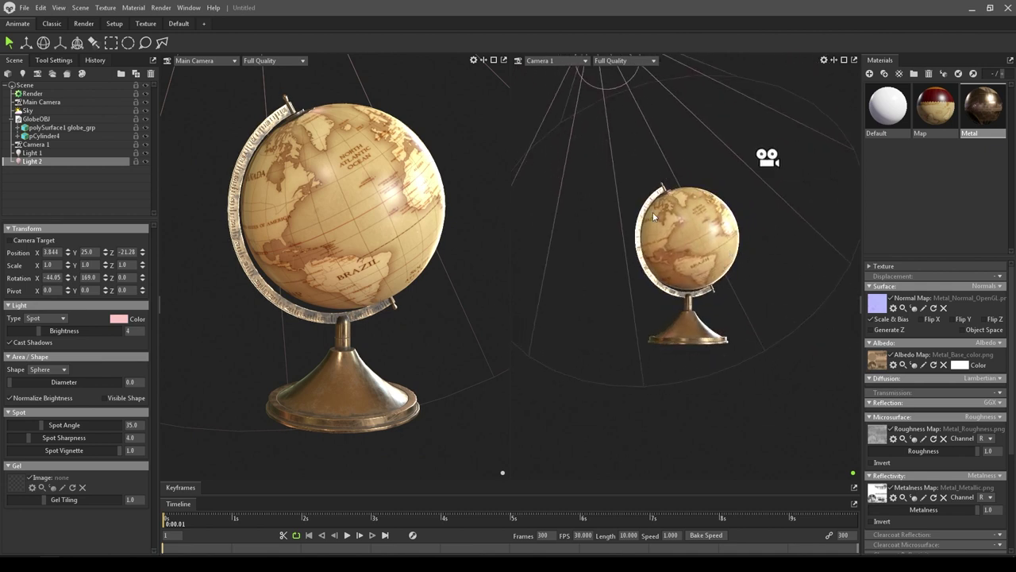
pyautogui.click(835, 60)
# Return to a single Main Camera view, then enable cascaded shadows, ambient occlusion with specular, and local reflections
pyautogui.click(807, 82)
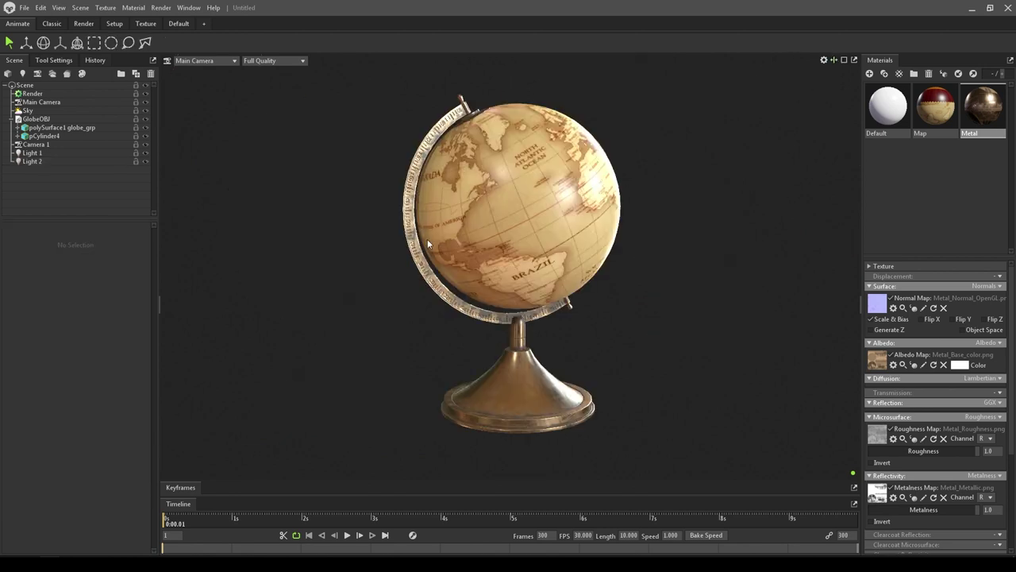
pyautogui.click(32, 94)
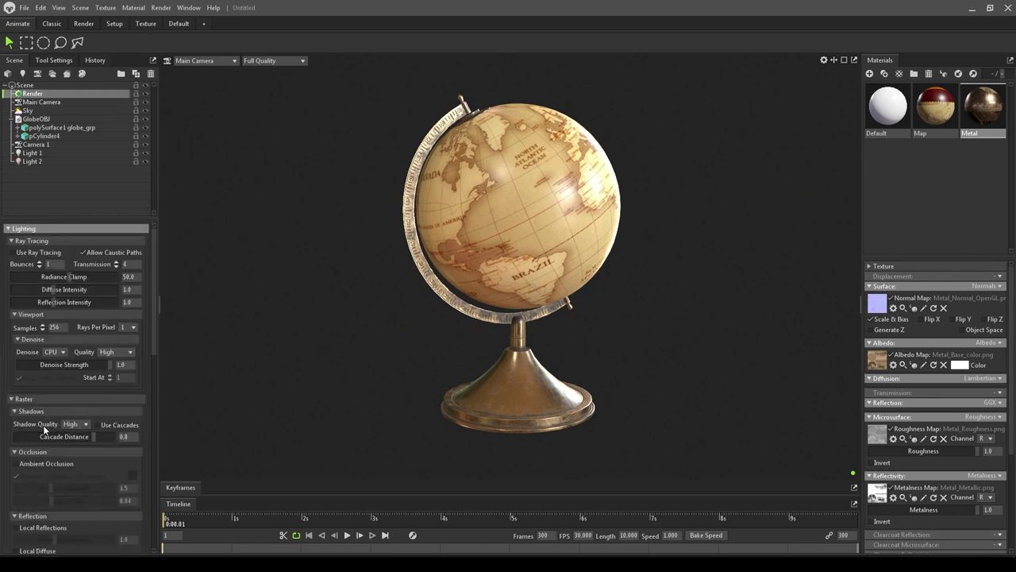
pyautogui.scroll(-4, 54, 420)
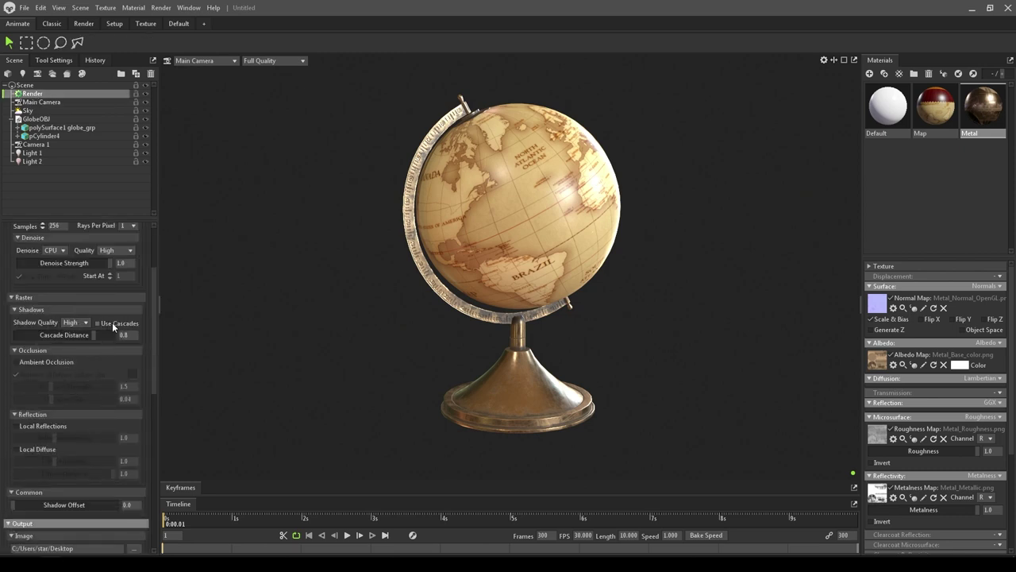
pyautogui.click(112, 322)
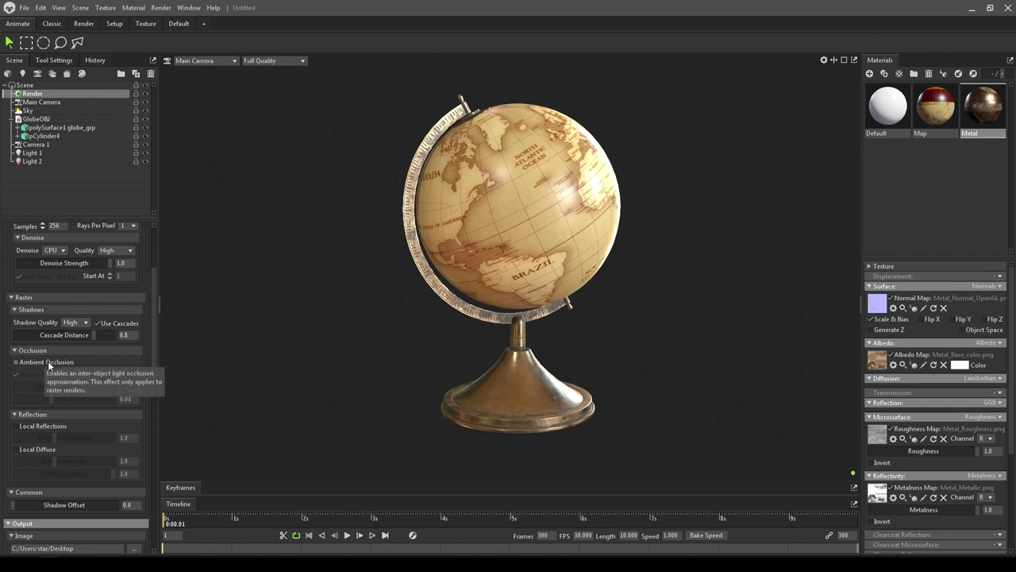
pyautogui.click(47, 361)
pyautogui.click(82, 376)
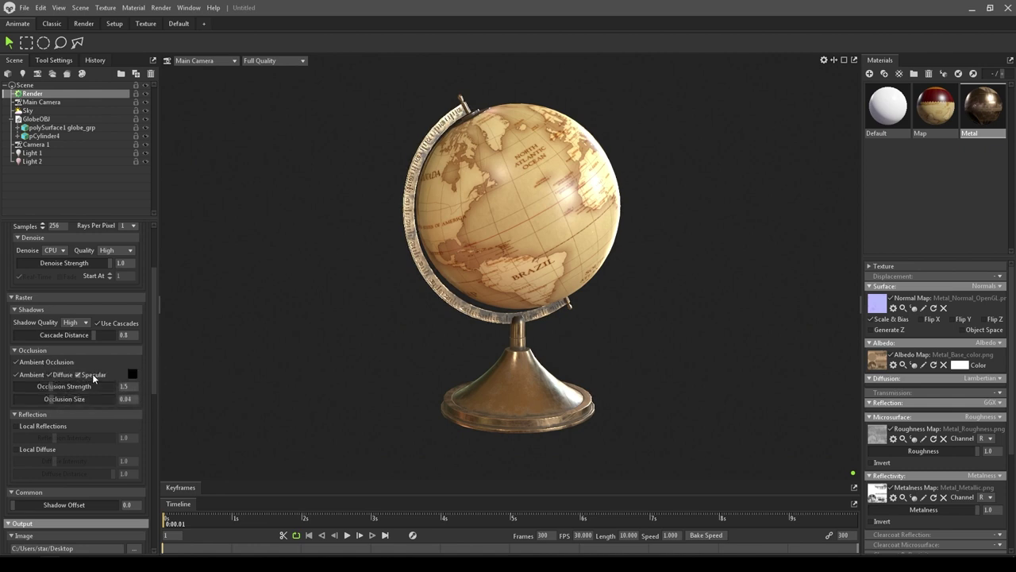
pyautogui.click(16, 427)
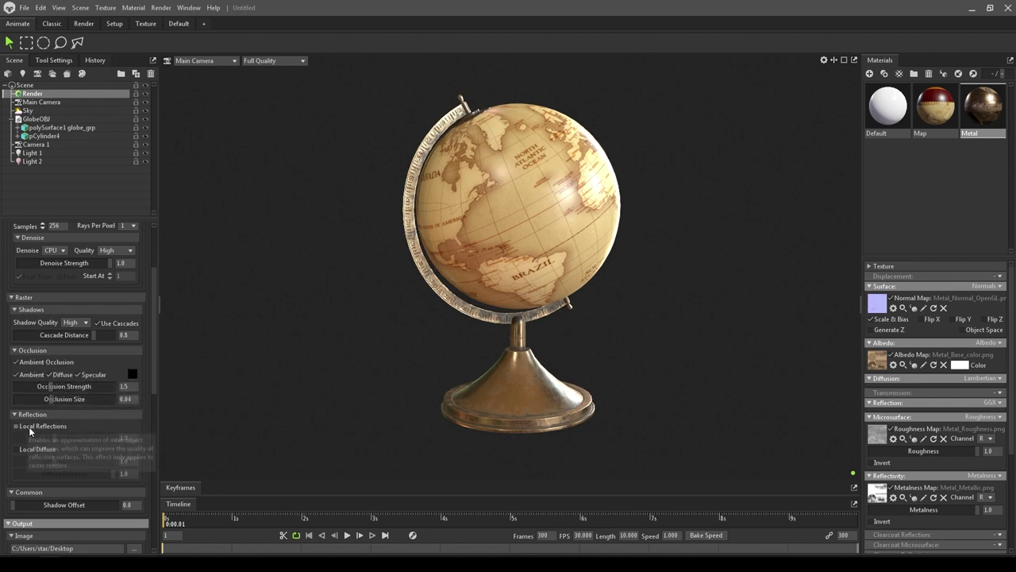
# Set the output image to 2048 × 2048 pixels with 512 samples
pyautogui.scroll(3, 62, 410)
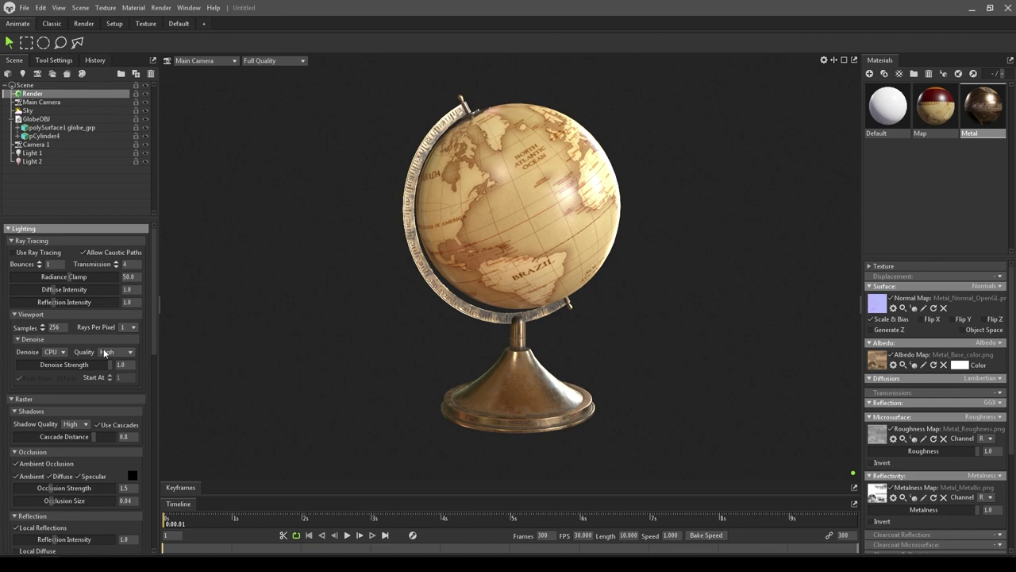
pyautogui.scroll(-8, 112, 439)
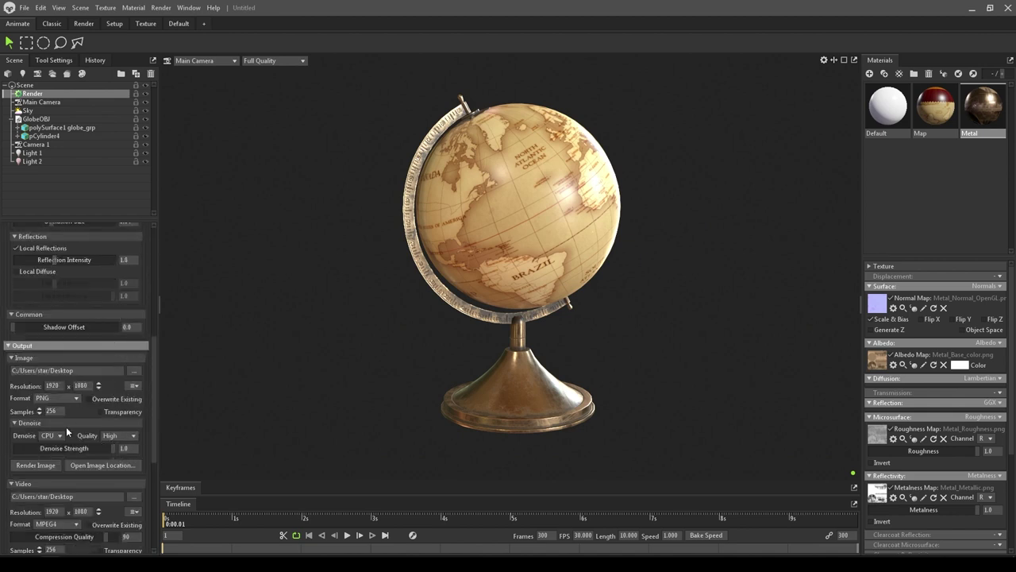
pyautogui.doubleClick(51, 385)
pyautogui.write('20')
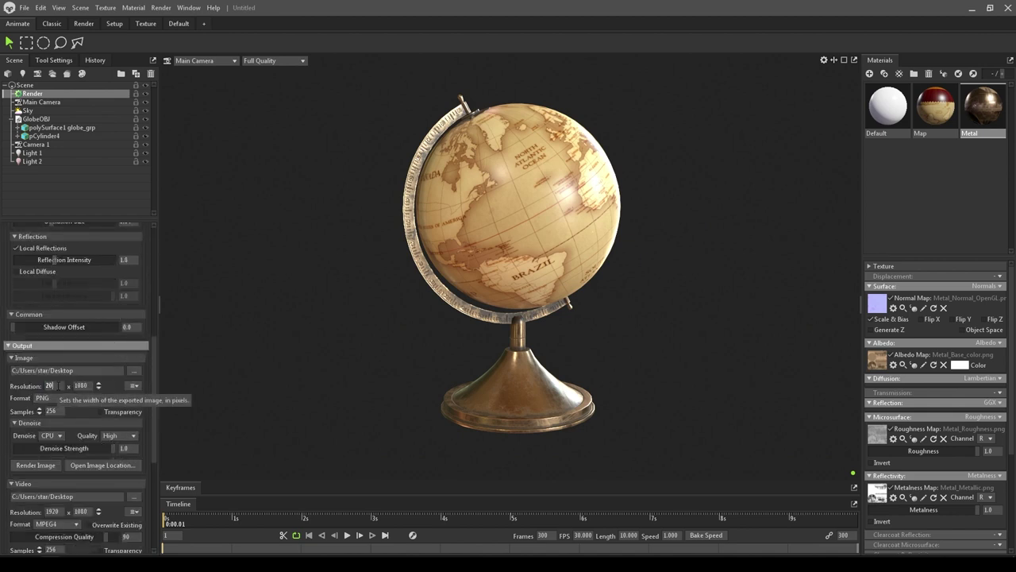
pyautogui.write('2048')
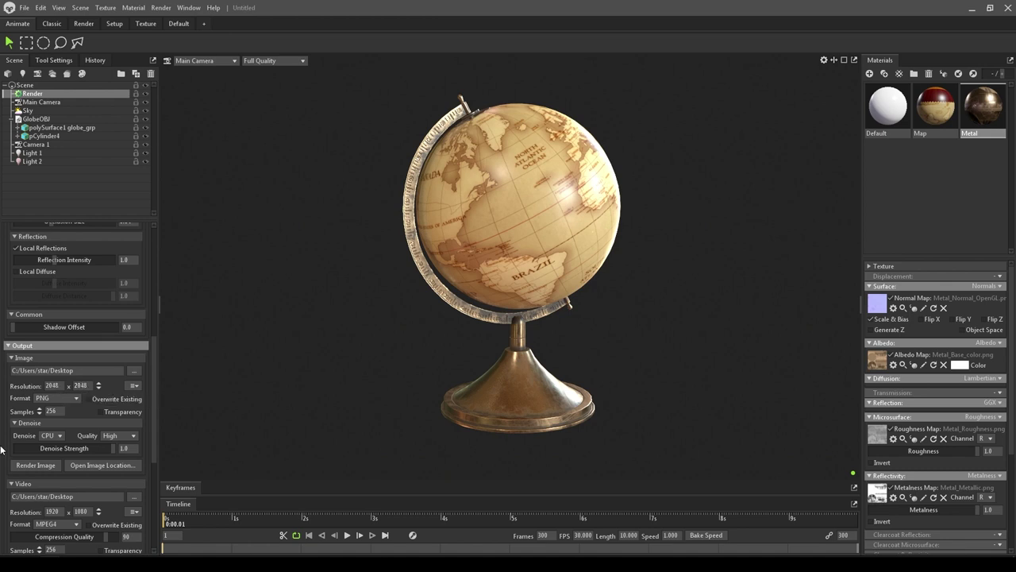
pyautogui.doubleClick(51, 410)
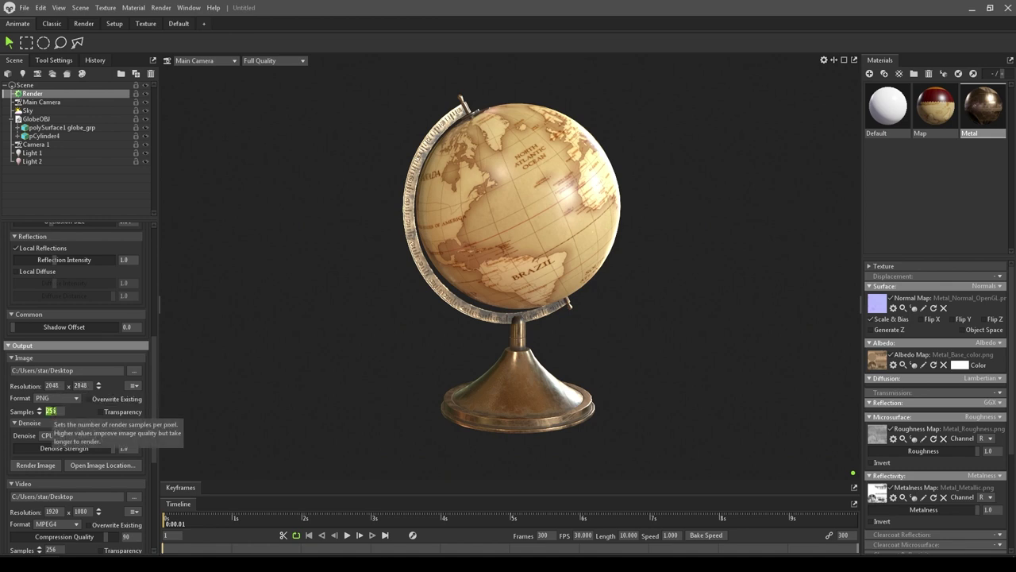
pyautogui.write('512')
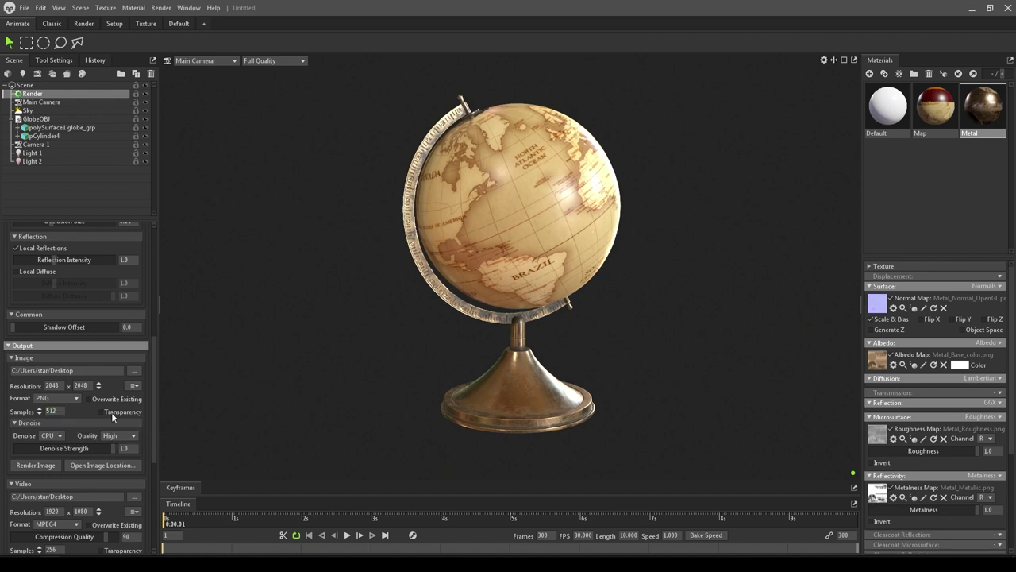
# Set the Main Camera's tone mapping to ACES after trying Reinhard and Hejl
pyautogui.scroll(3, 95, 381)
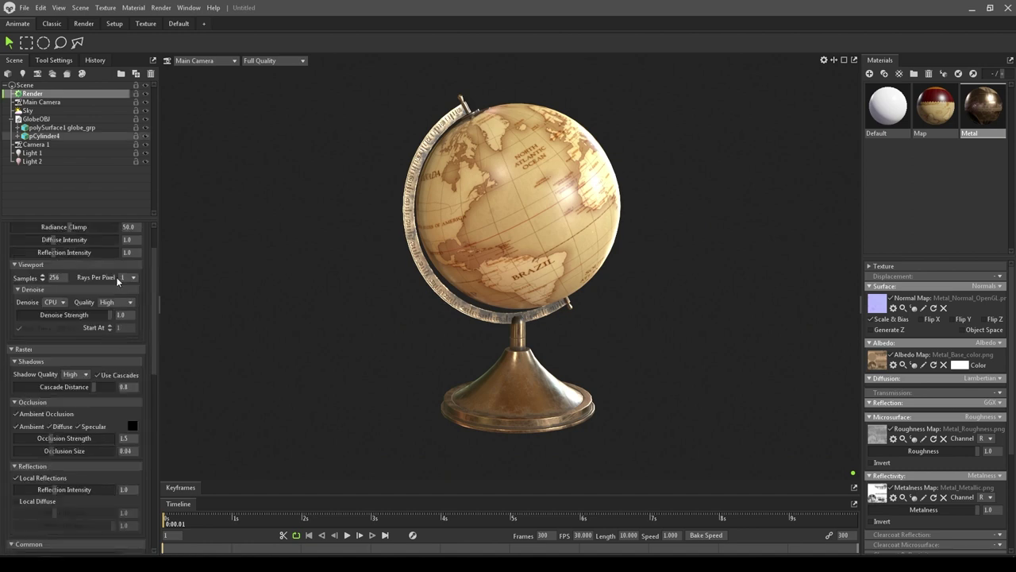
pyautogui.click(59, 105)
pyautogui.scroll(-4, 80, 396)
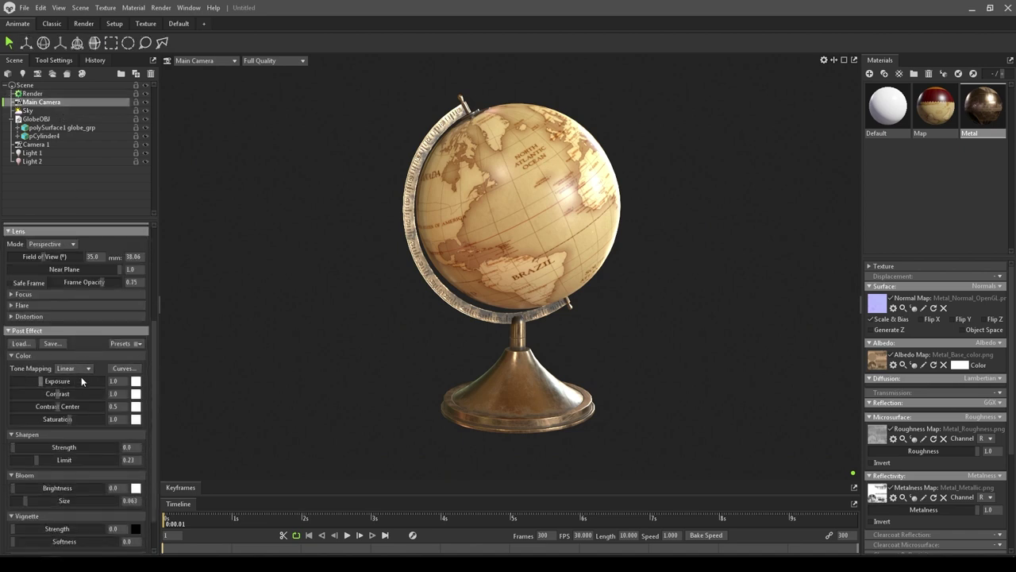
pyautogui.click(76, 369)
pyautogui.click(74, 387)
pyautogui.click(73, 368)
pyautogui.click(79, 397)
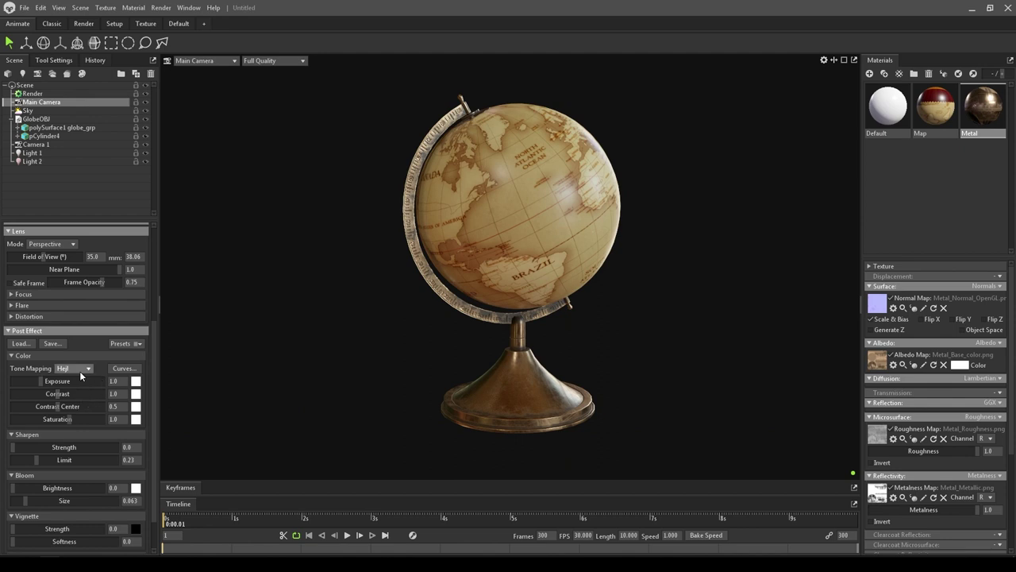
pyautogui.click(79, 370)
pyautogui.click(79, 407)
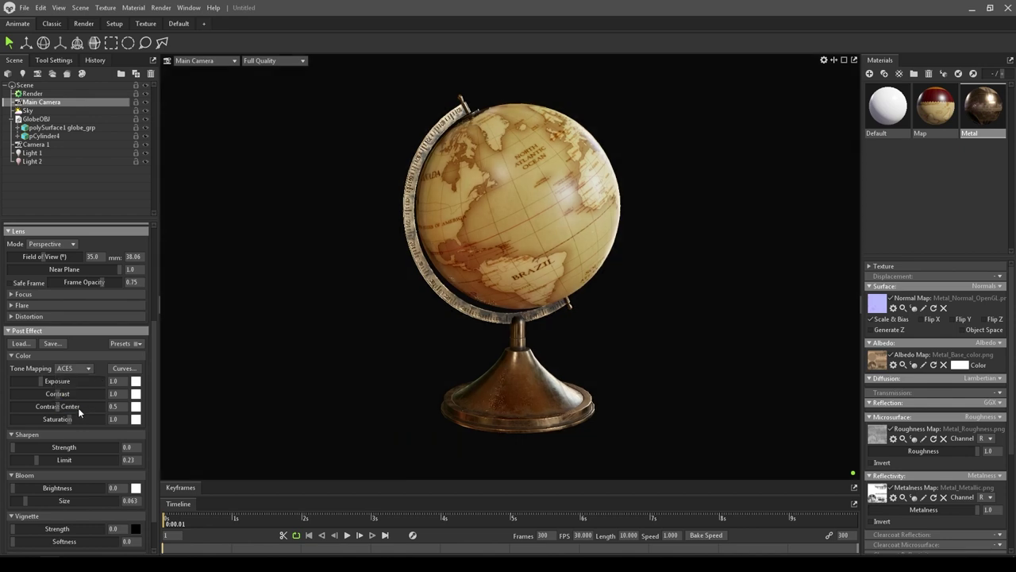
# Set the camera exposure to 1.3, after first trying 1.5
pyautogui.doubleClick(120, 381)
pyautogui.write('1.5')
pyautogui.press('Return')
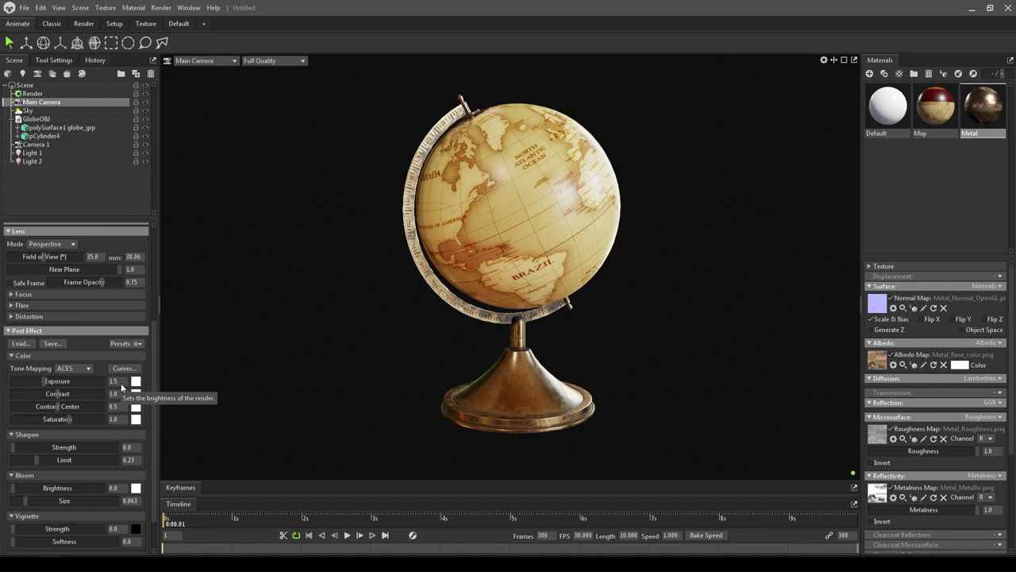
pyautogui.doubleClick(119, 381)
pyautogui.write('1.3')
pyautogui.press('Return')
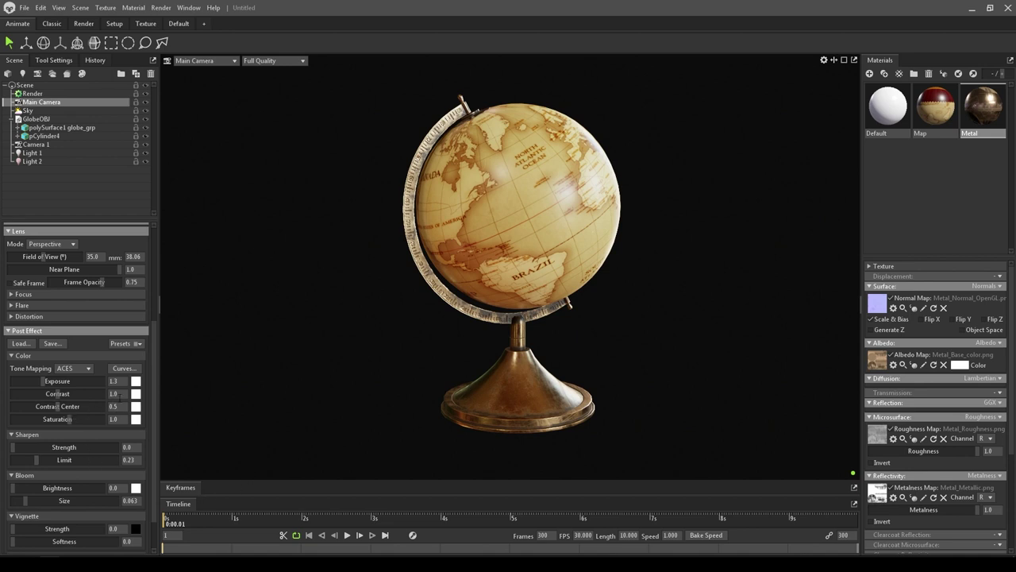
# Raise contrast to 1.01 and add a bloom with brightness 0.02
pyautogui.moveTo(117, 393); pyautogui.dragTo(120, 403)
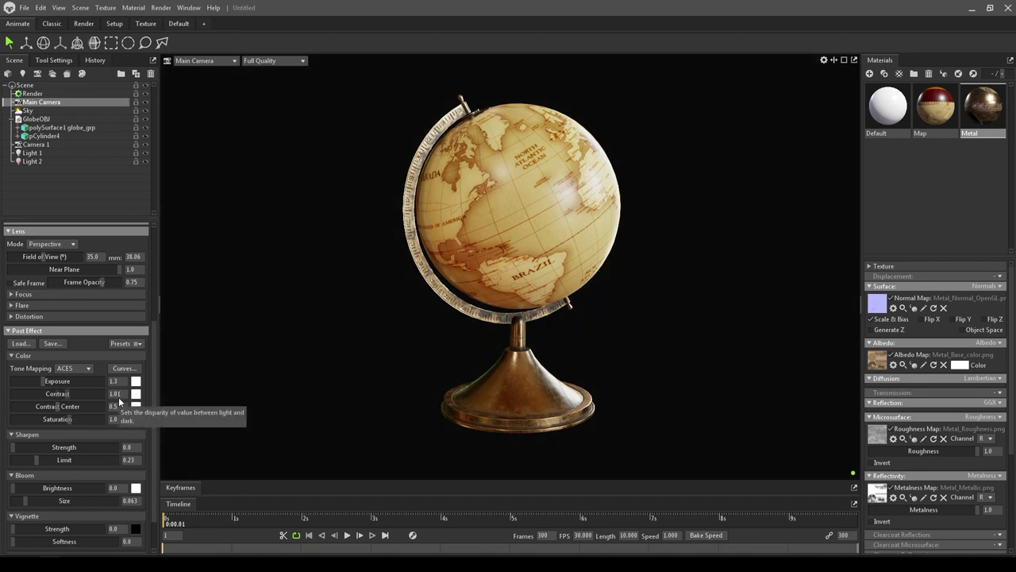
pyautogui.scroll(-2, 13, 449)
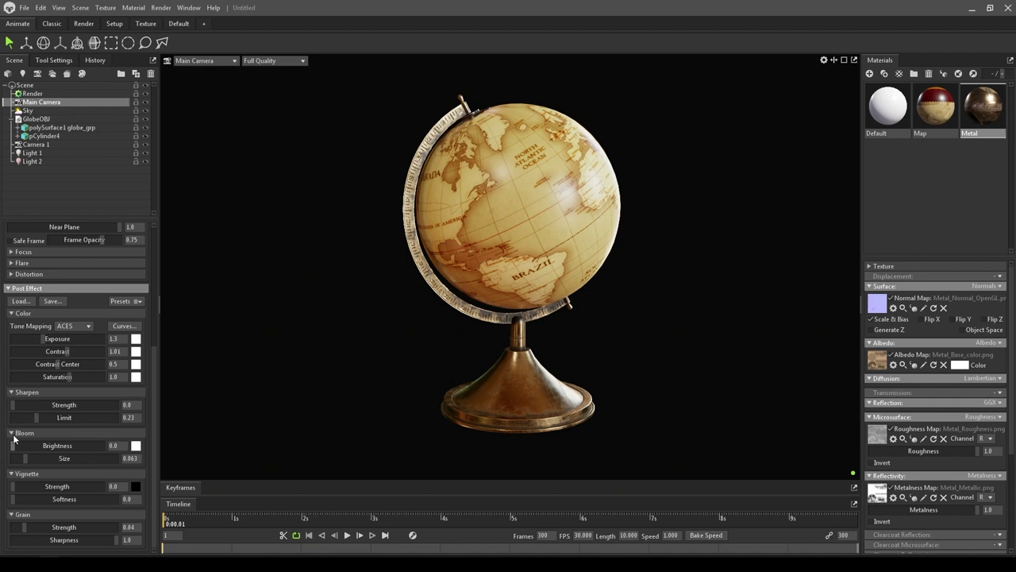
pyautogui.moveTo(13, 450); pyautogui.dragTo(37, 445)
pyautogui.doubleClick(119, 445)
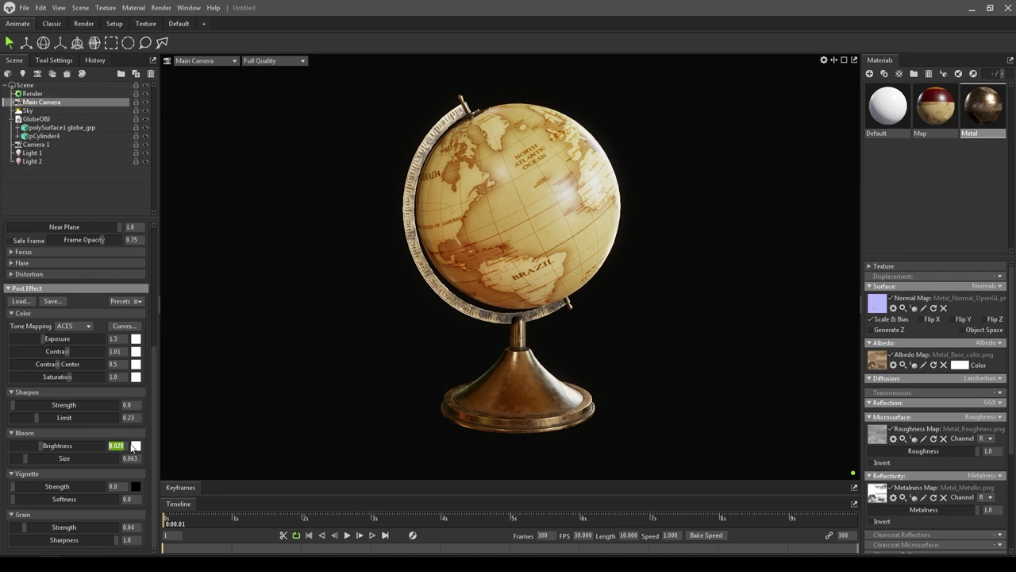
pyautogui.write('0')
pyautogui.press('Return')
# Add sharpening at 0.1 and a vignette around 1.1, keeping grain strength at 0.04
pyautogui.moveTo(14, 406); pyautogui.dragTo(40, 405)
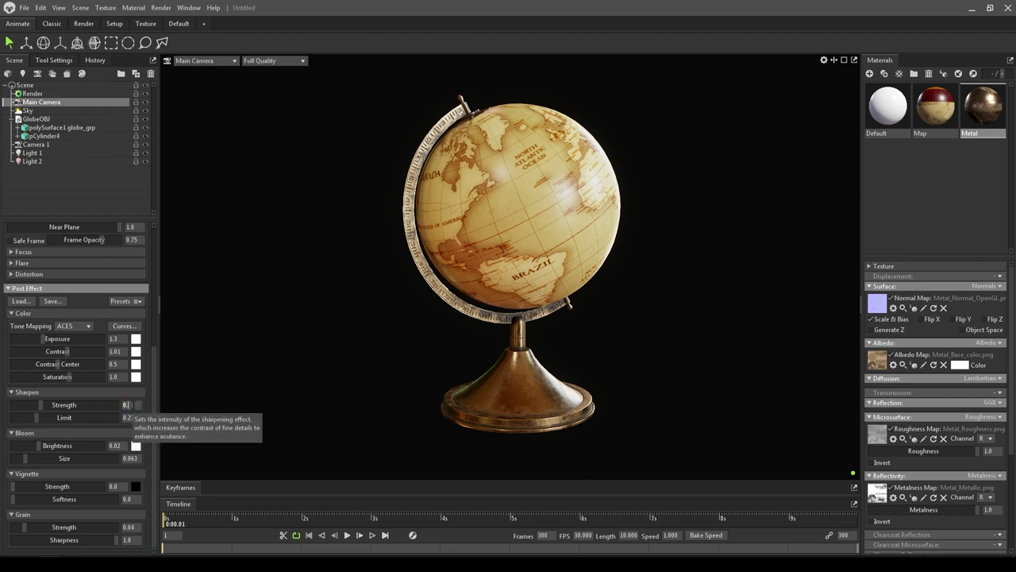
pyautogui.scroll(-2, 132, 405)
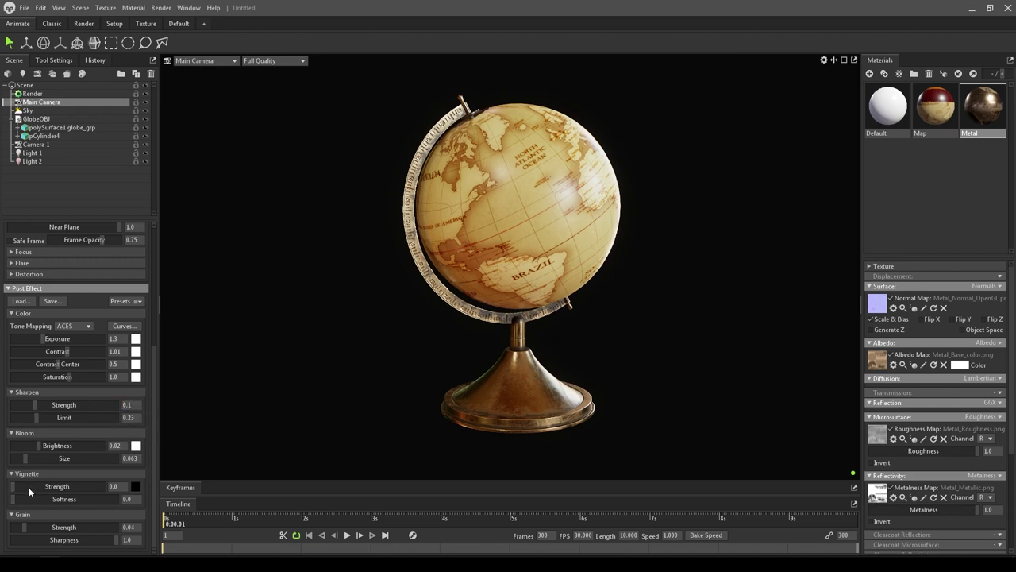
pyautogui.moveTo(13, 493); pyautogui.dragTo(79, 493)
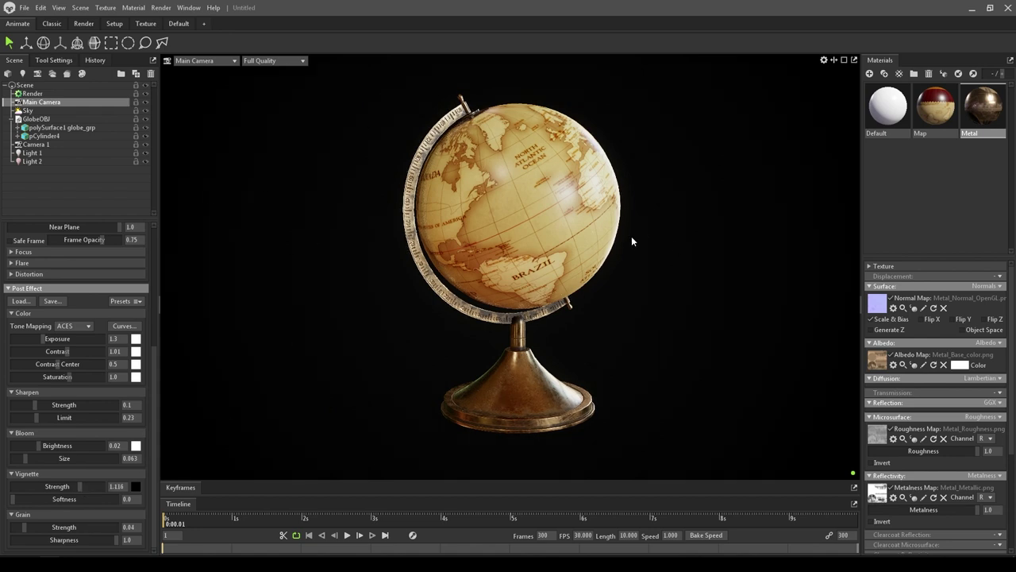
pyautogui.moveTo(27, 527); pyautogui.dragTo(32, 527)
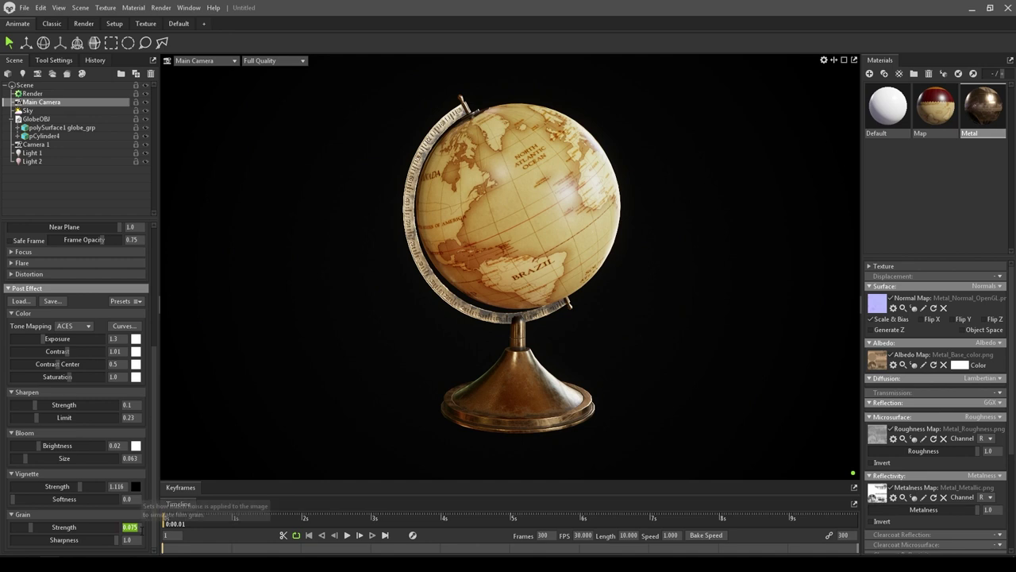
pyautogui.click(130, 527)
pyautogui.write('0.04')
pyautogui.press('Return')
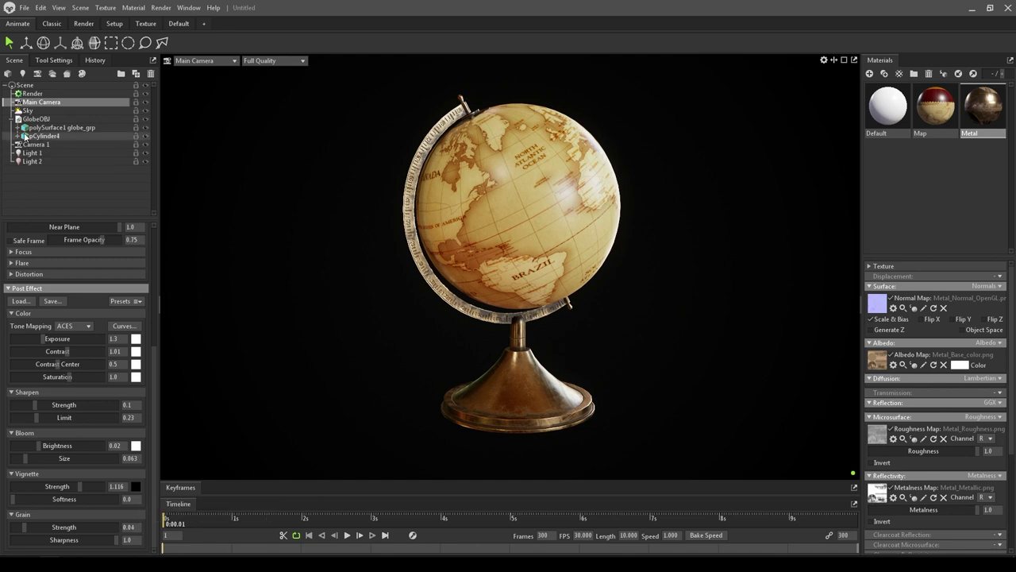
# Enable the safe frame, zoom closer on the globe, and render the final image with Render > All Images
pyautogui.scroll(4, 57, 311)
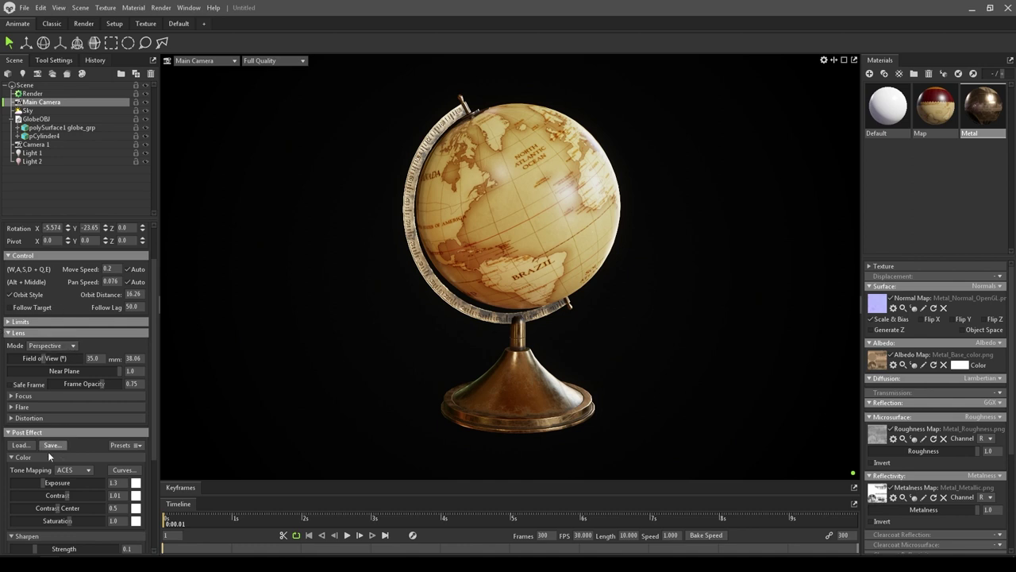
pyautogui.click(34, 385)
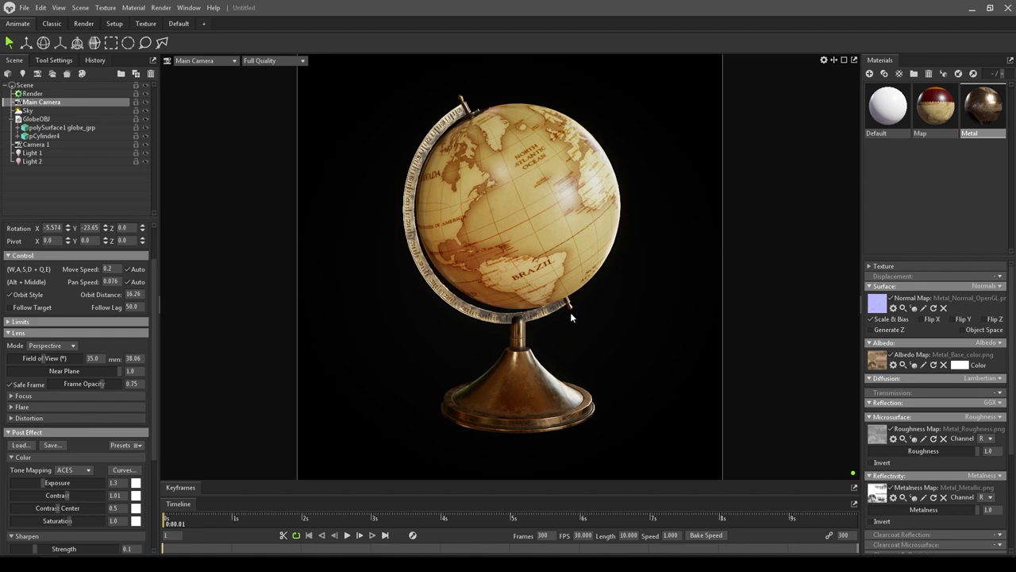
pyautogui.scroll(3, 570, 312)
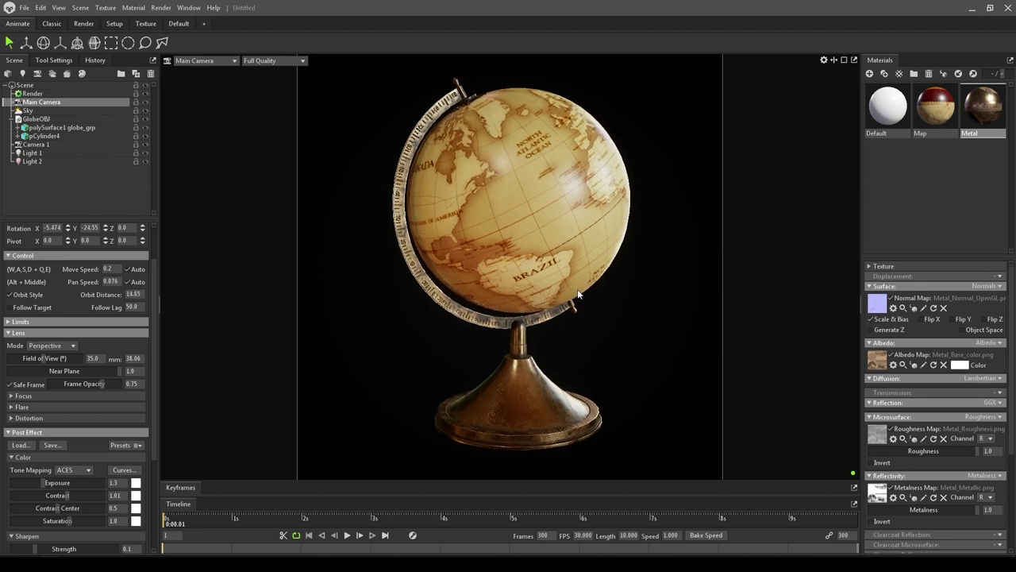
pyautogui.scroll(2, 579, 292)
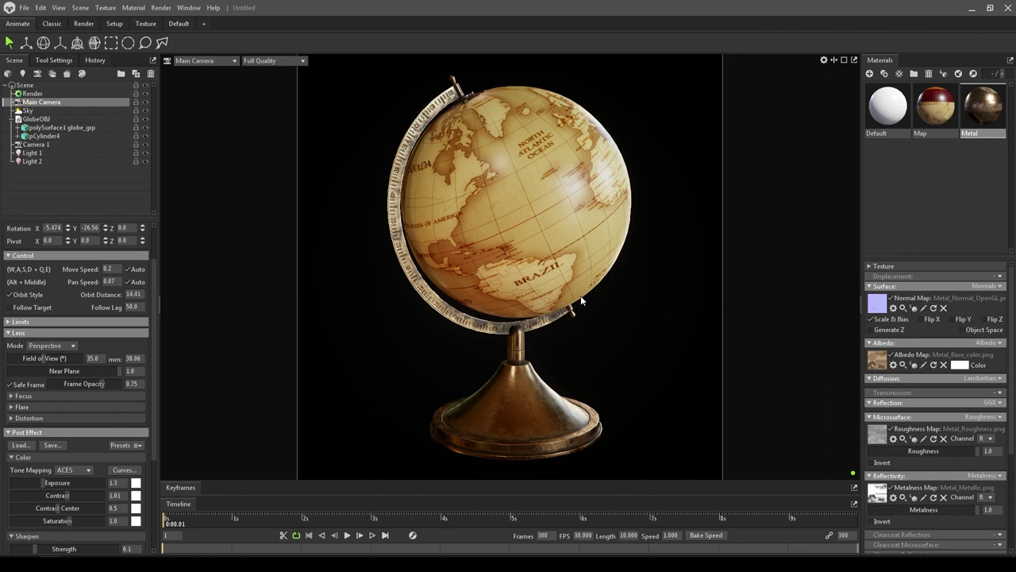
pyautogui.click(161, 7)
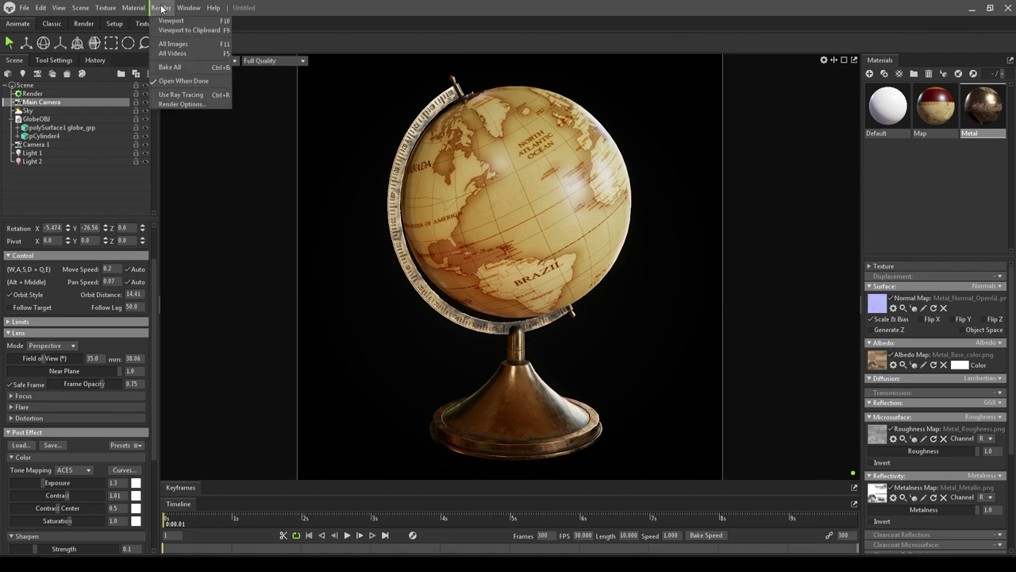
pyautogui.click(194, 43)
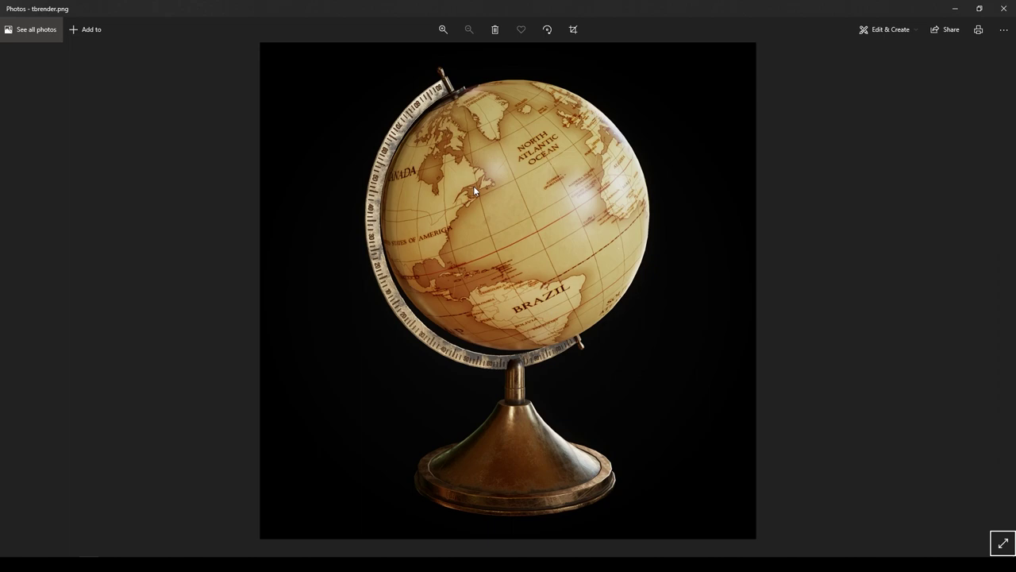
pyautogui.click(1004, 8)
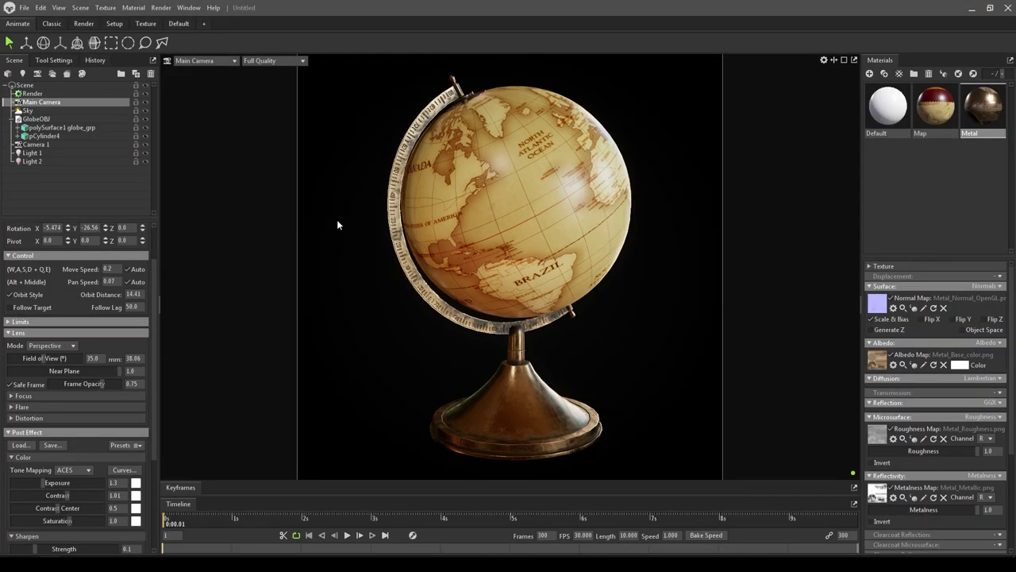